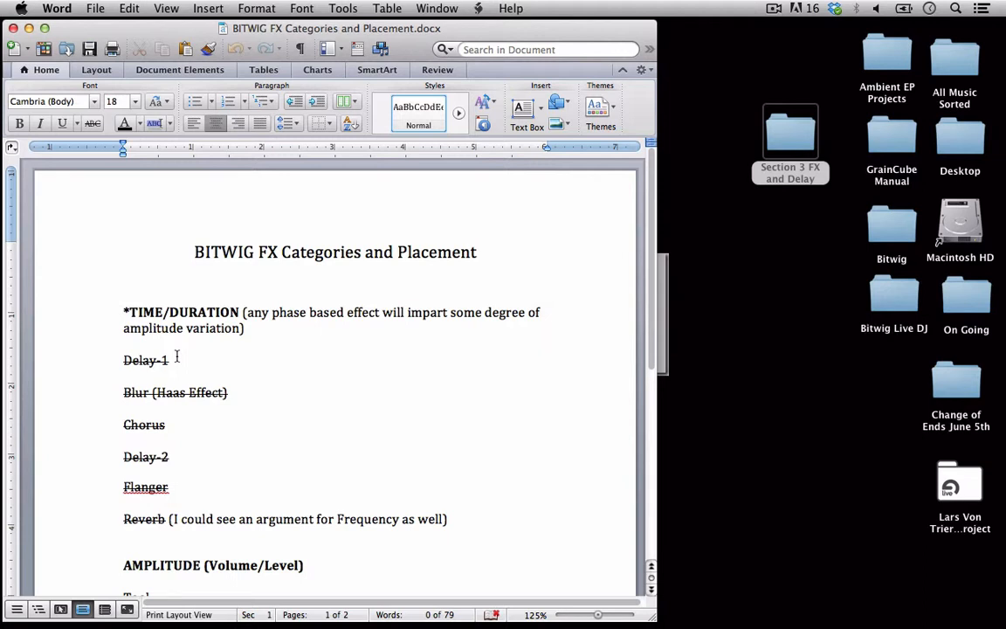
Step: In Bitwig Studio, lower the RAW track's volume slightly and insert a Chorus device ahead of Voxengo SPAN
{"action": "left_click", "coordinate": [495, 618]}
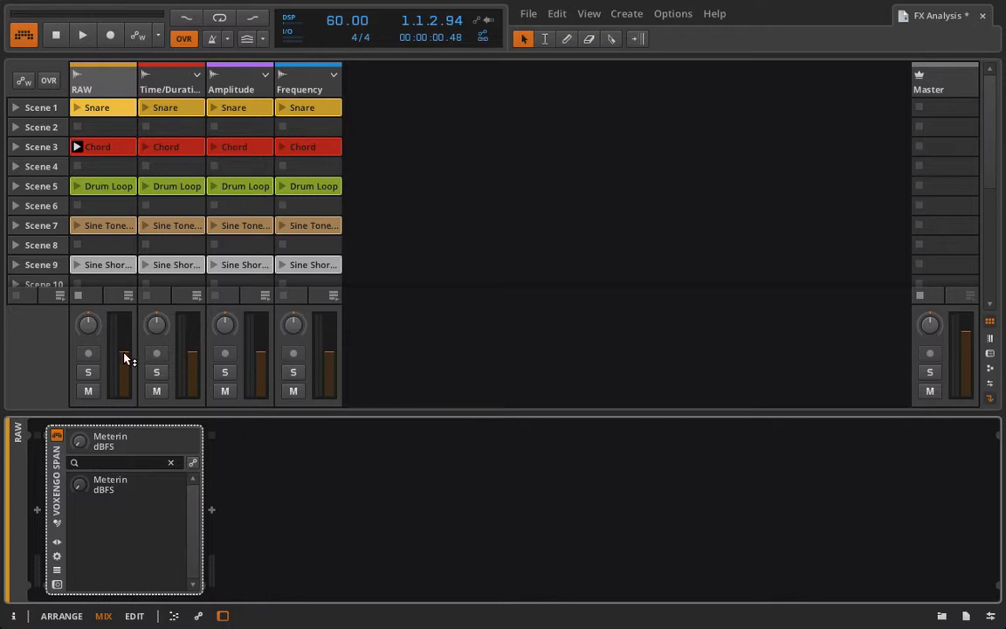
{"action": "mouse_move", "coordinate": [125, 358]}
{"action": "left_mouse_down"}
{"action": "mouse_move", "coordinate": [125, 370]}
{"action": "mouse_move", "coordinate": [125, 361]}
{"action": "left_mouse_up"}
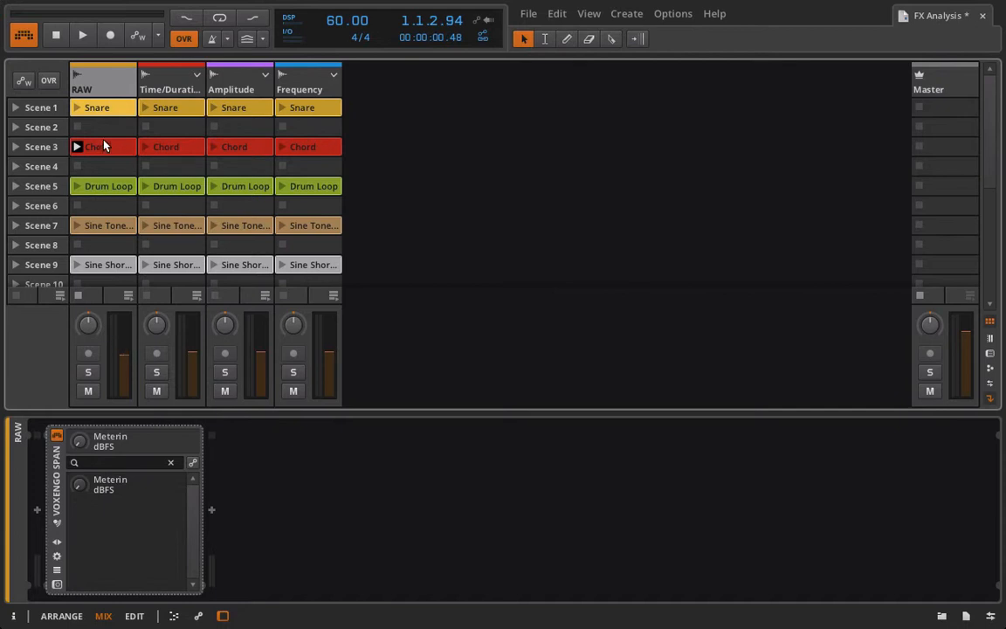
{"action": "left_click", "coordinate": [37, 511]}
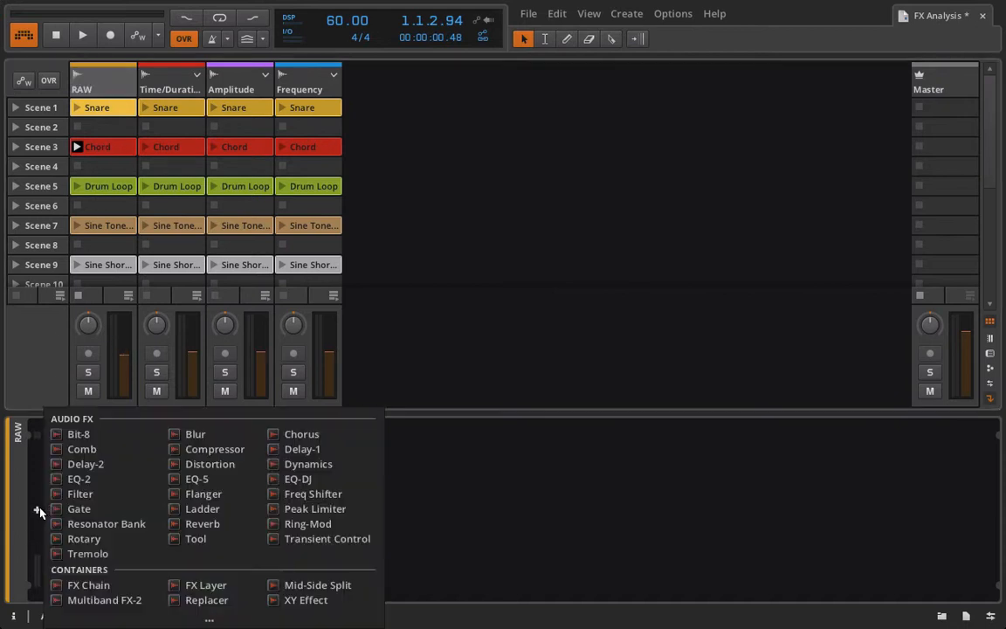
{"action": "left_click", "coordinate": [337, 443]}
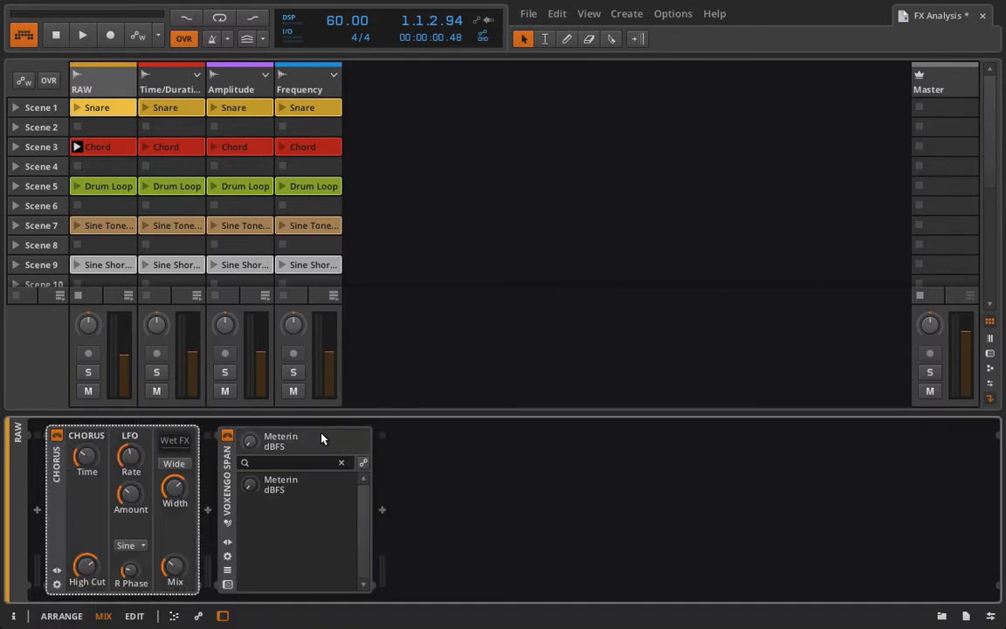
Step: Audition the Chord clip on the RAW track and raise its gain to +4.31 dB
{"action": "left_click", "coordinate": [77, 149]}
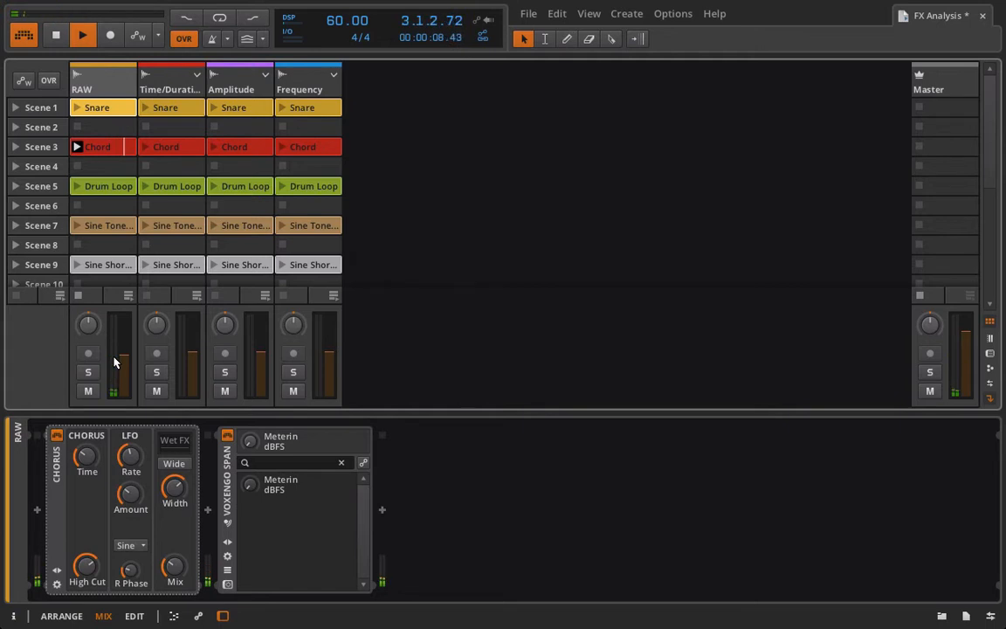
{"action": "key", "text": "space"}
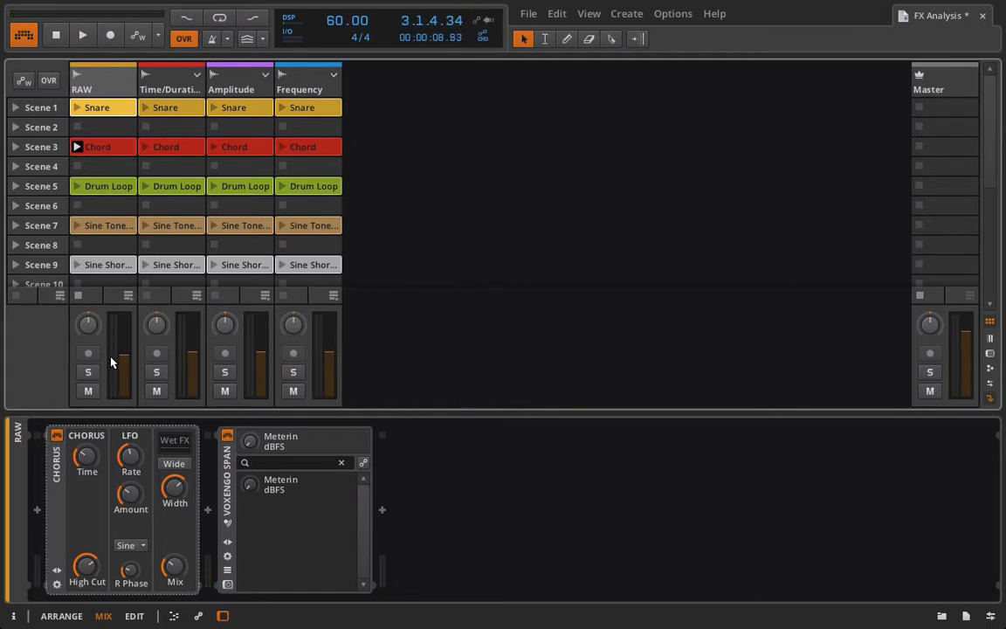
{"action": "double_click", "coordinate": [105, 154]}
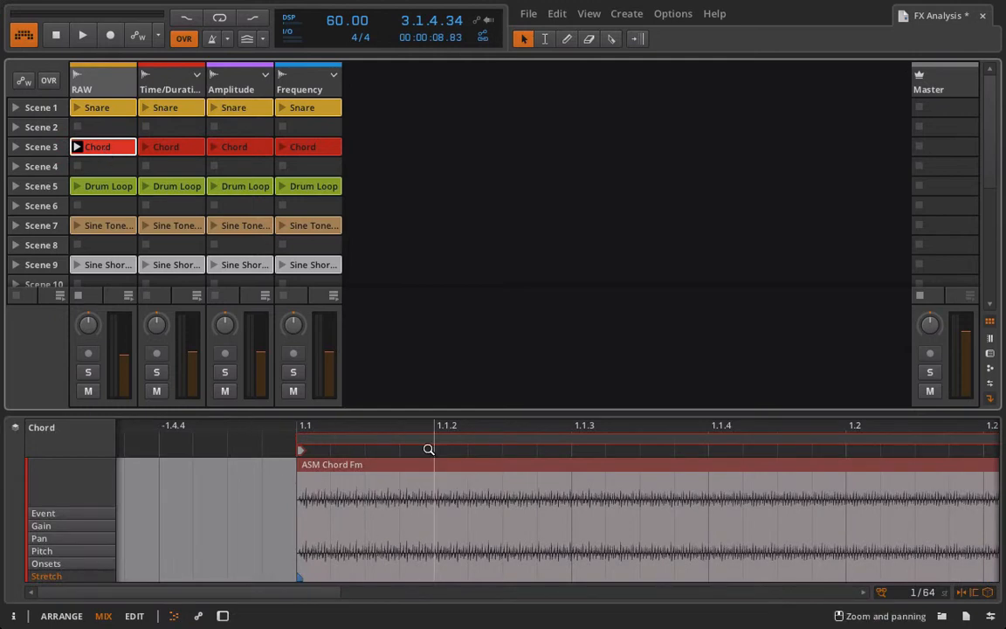
{"action": "left_click_drag", "start_coordinate": [419, 432], "coordinate": [266, 358]}
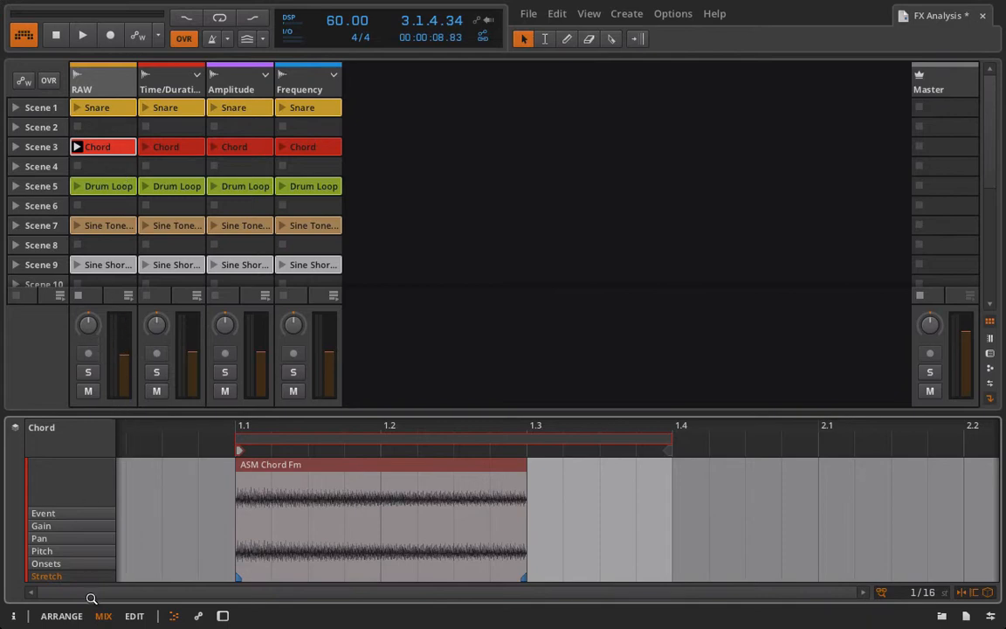
{"action": "left_click", "coordinate": [41, 526]}
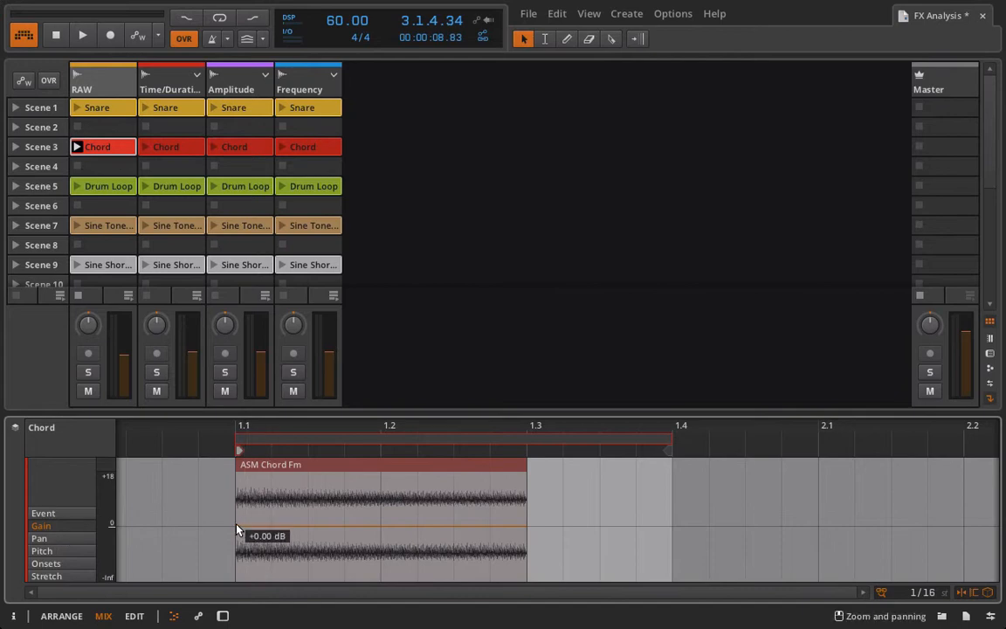
{"action": "left_click_drag", "start_coordinate": [236, 530], "coordinate": [235, 510]}
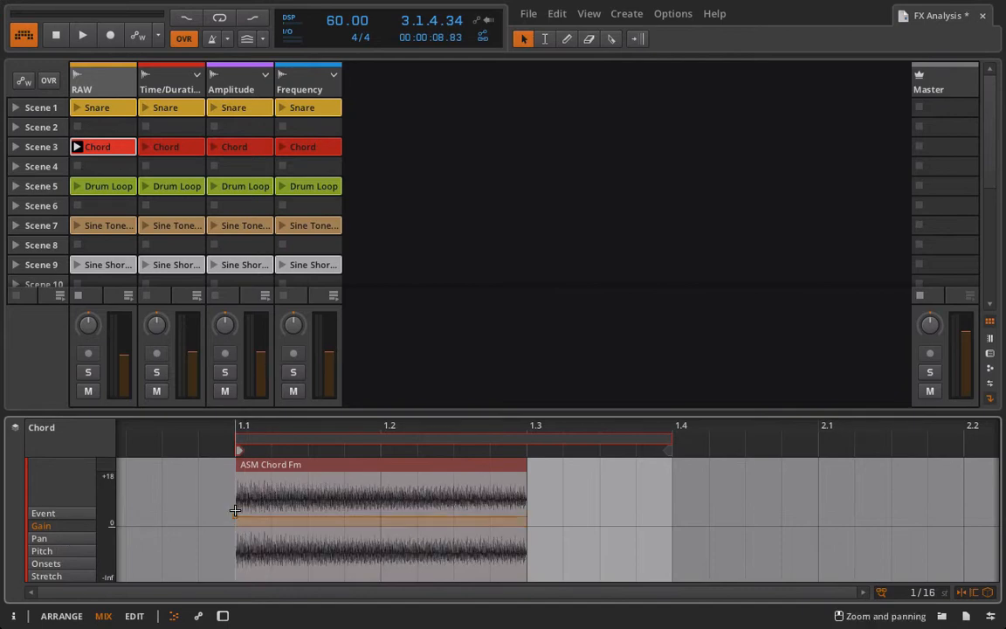
Step: Play the boosted Chord clip, lower the RAW track's volume while it plays, and stop playback
{"action": "left_click", "coordinate": [76, 147]}
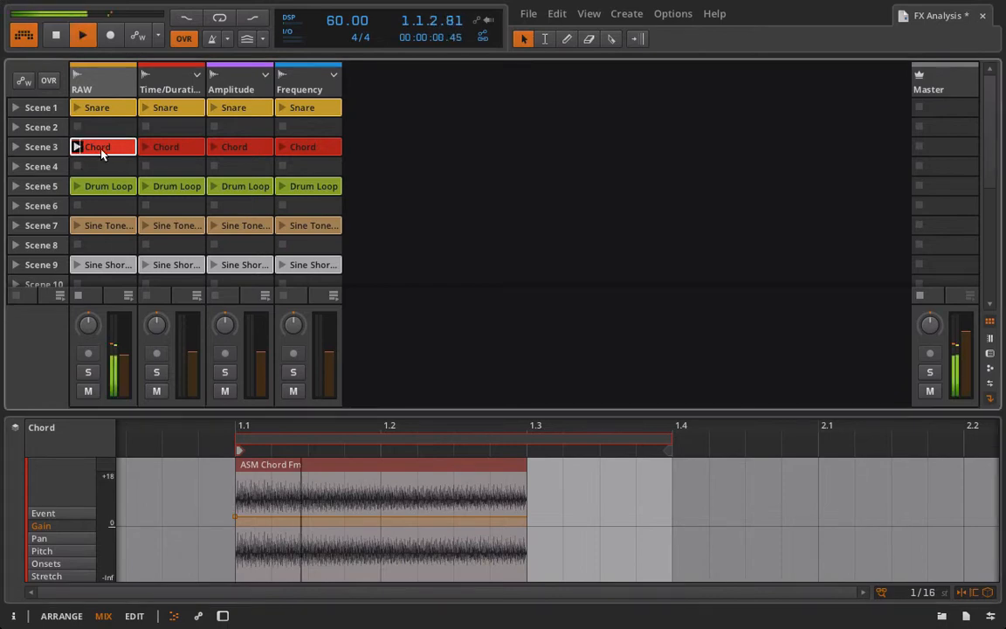
{"action": "left_click", "coordinate": [82, 66]}
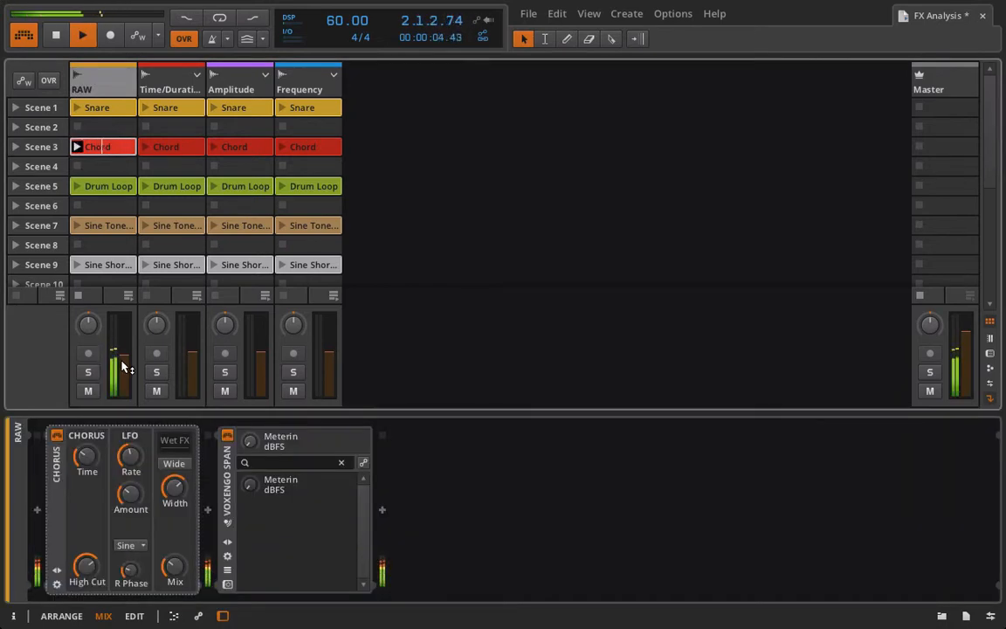
{"action": "mouse_move", "coordinate": [124, 367]}
{"action": "left_mouse_down"}
{"action": "mouse_move", "coordinate": [123, 408]}
{"action": "mouse_move", "coordinate": [124, 369]}
{"action": "left_mouse_up"}
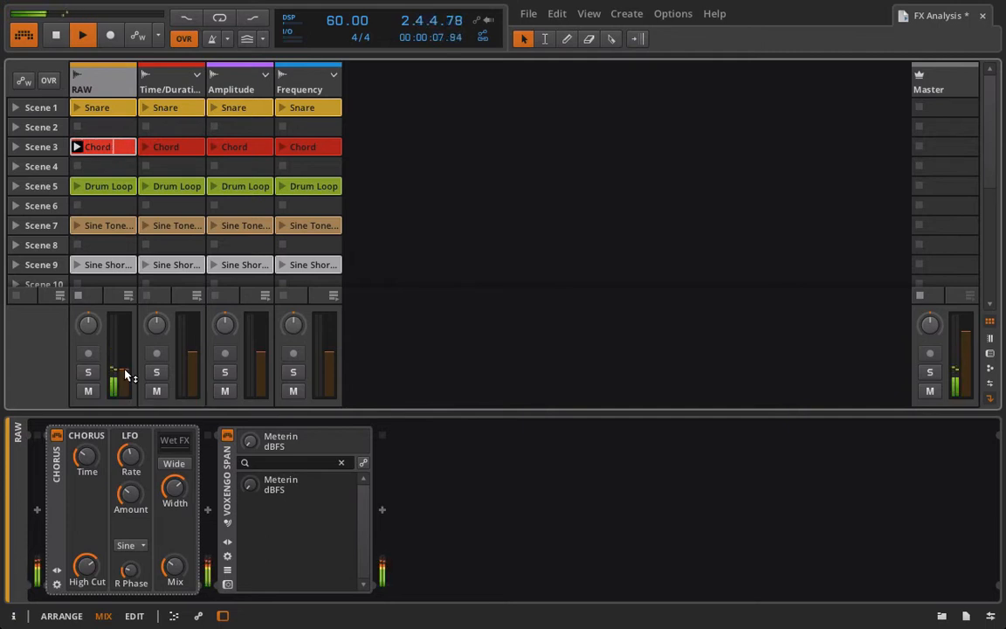
{"action": "key", "text": "space"}
Step: Raise the RAW Chord clip's gain to +15.9 dB, play it, and push the gain further to +18.1 dB
{"action": "double_click", "coordinate": [110, 153]}
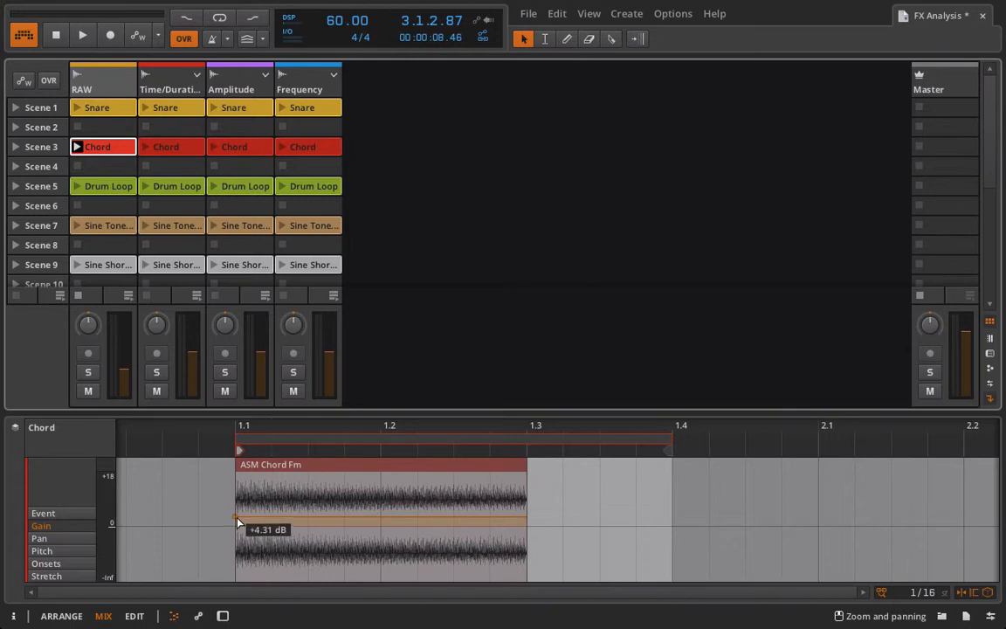
{"action": "left_click_drag", "start_coordinate": [238, 522], "coordinate": [235, 479]}
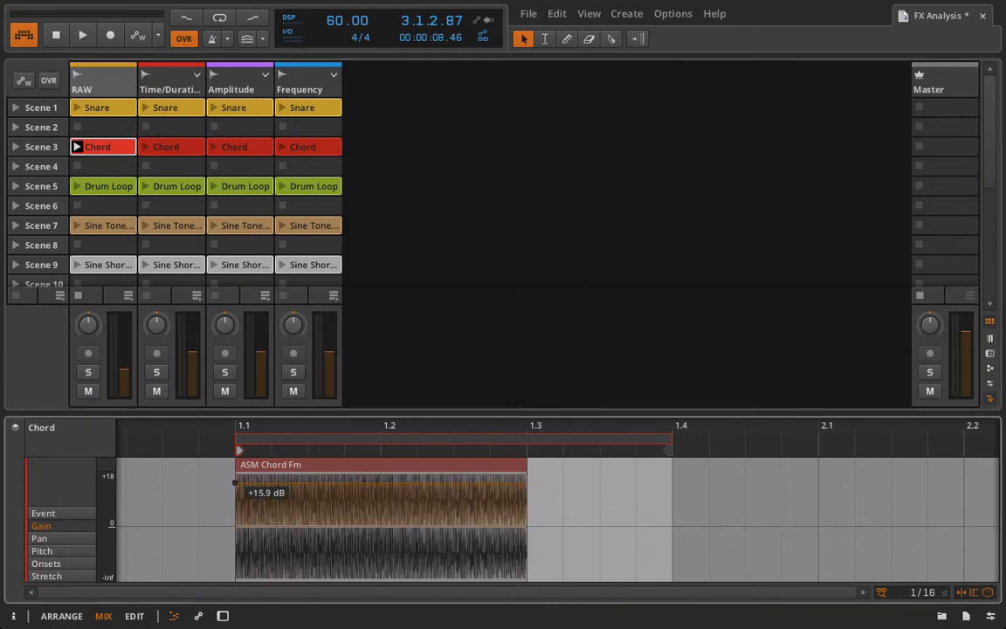
{"action": "left_click", "coordinate": [76, 146]}
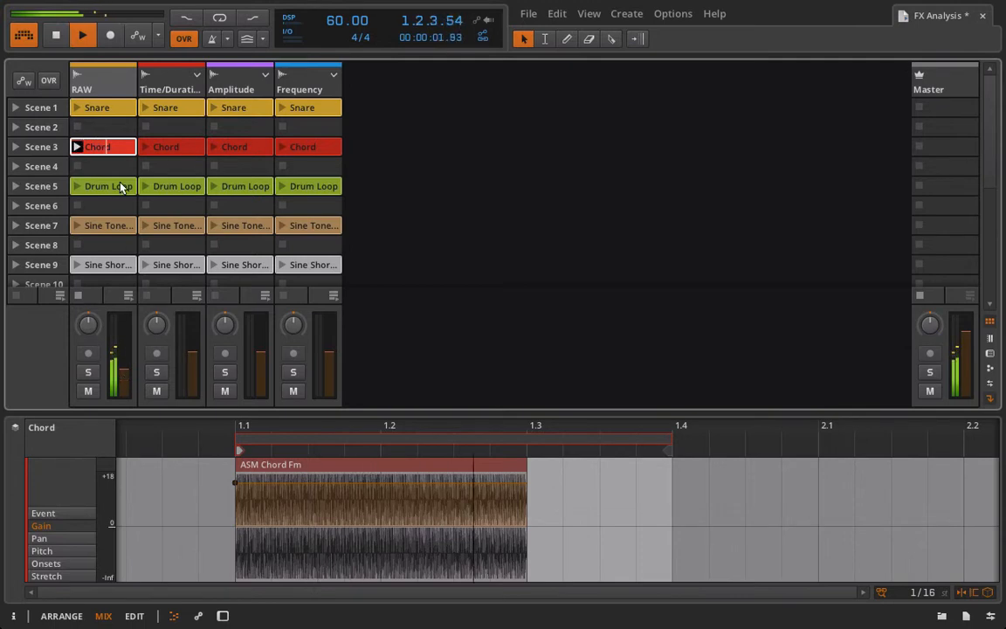
{"action": "left_click", "coordinate": [102, 87]}
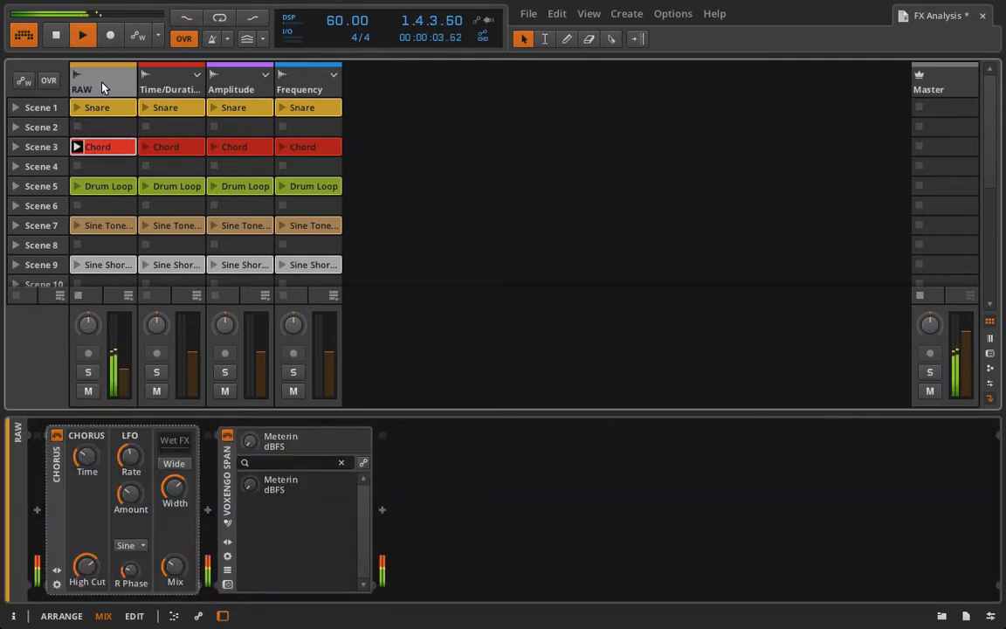
{"action": "left_click", "coordinate": [105, 147]}
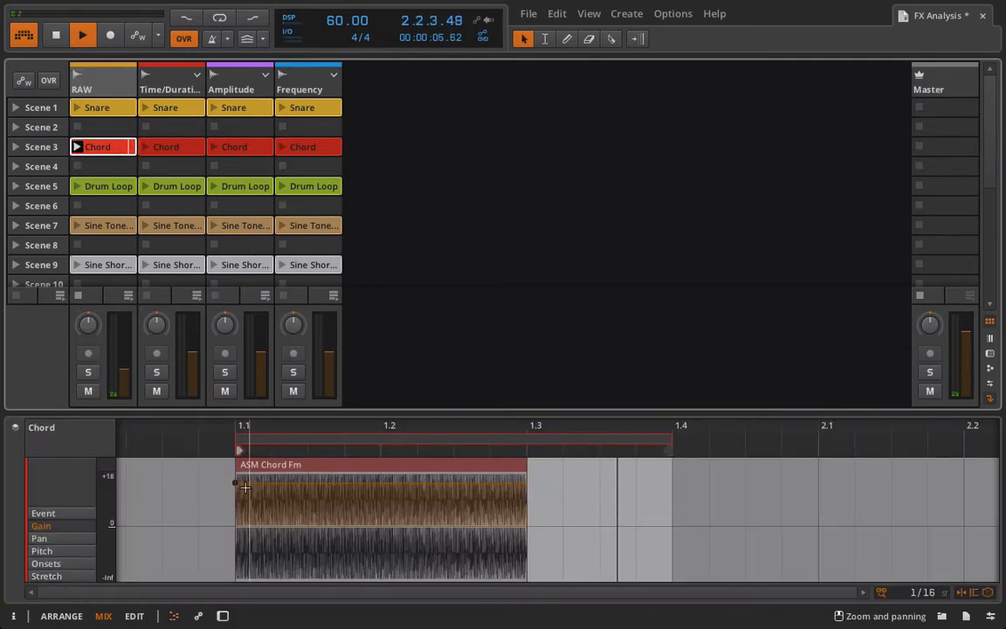
{"action": "left_click_drag", "start_coordinate": [235, 484], "coordinate": [235, 475]}
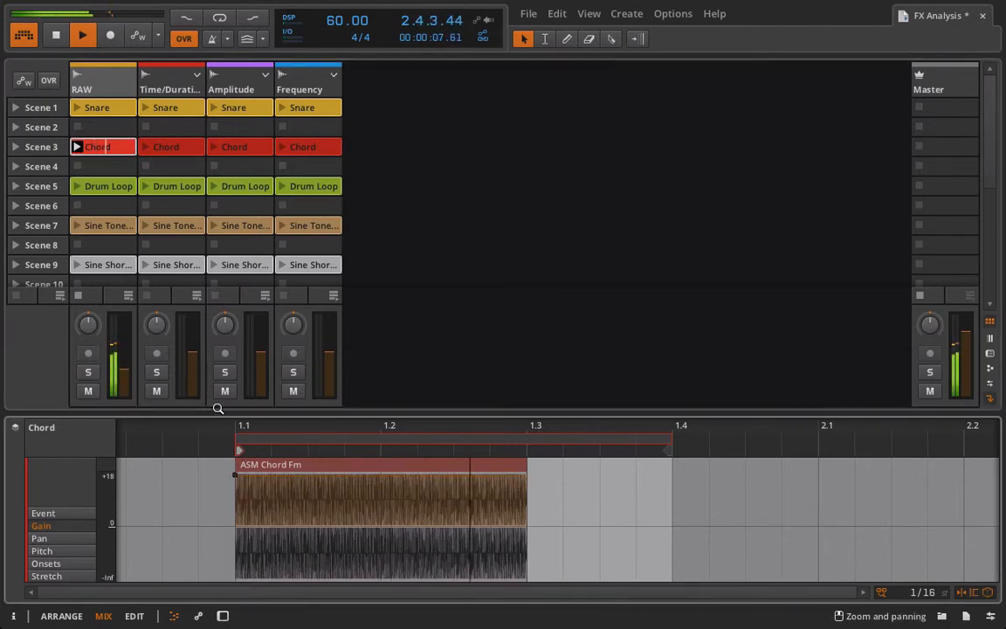
Step: Pull the RAW track's volume nearly all the way down during playback and stop the transport
{"action": "left_click", "coordinate": [98, 75]}
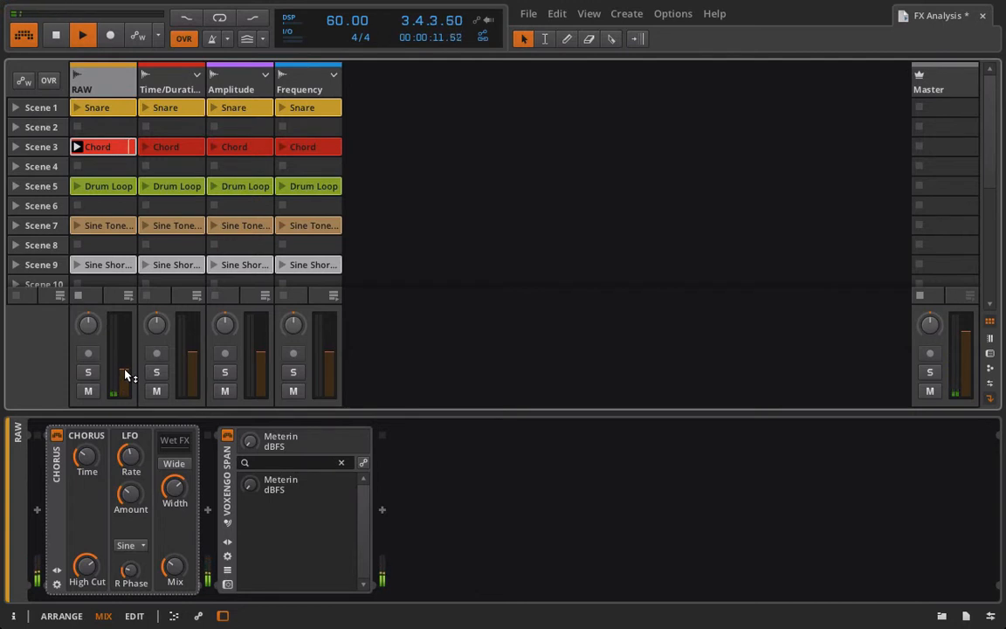
{"action": "left_click_drag", "start_coordinate": [127, 375], "coordinate": [126, 402]}
{"action": "key", "text": "space"}
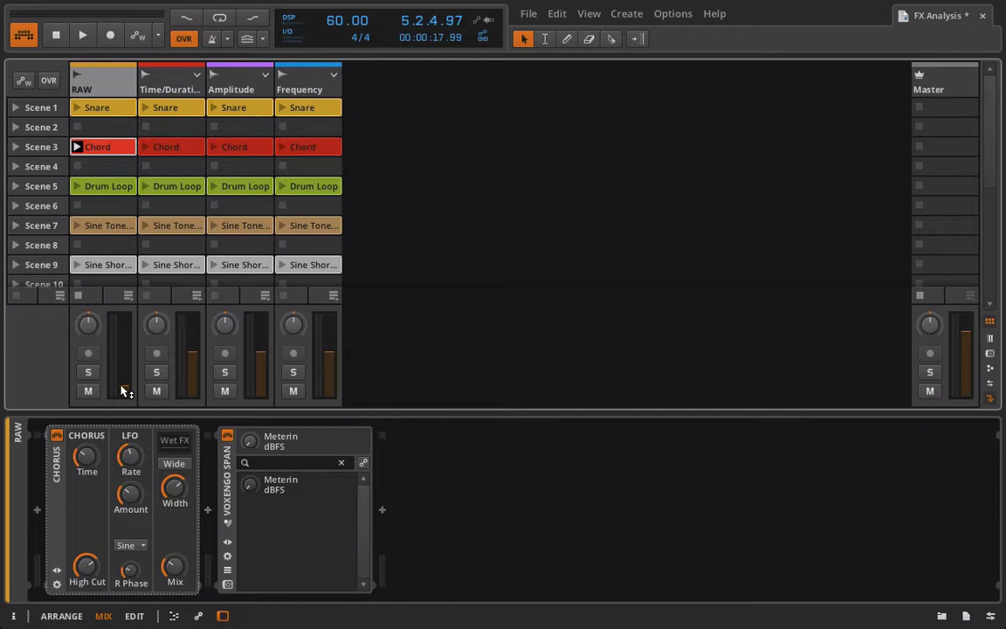
Step: Bring the RAW Chord clip's gain back down near the zero line and return to the track's device chain
{"action": "double_click", "coordinate": [108, 148]}
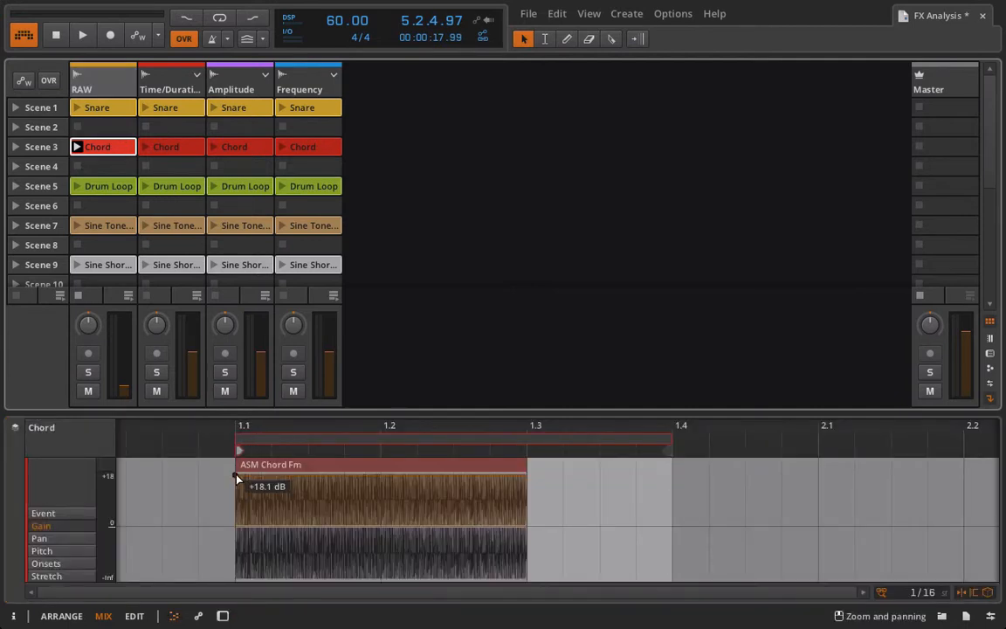
{"action": "left_click_drag", "start_coordinate": [234, 492], "coordinate": [235, 525]}
{"action": "left_click", "coordinate": [101, 70]}
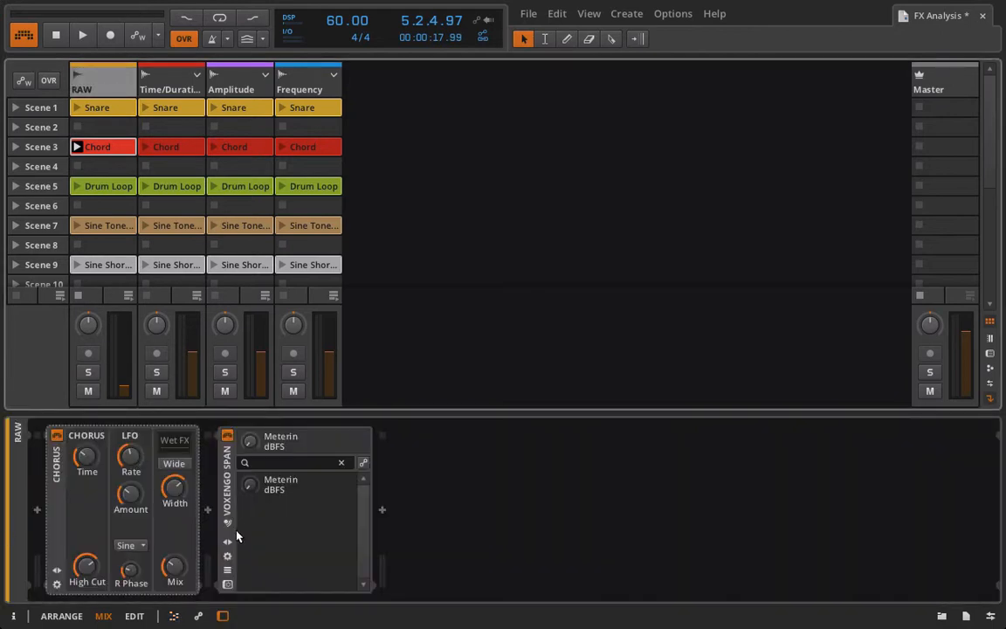
Step: Add Delay-1, Flanger, Reverb and Blur in that order between Chorus and Voxengo SPAN on the RAW track
{"action": "left_click", "coordinate": [208, 513]}
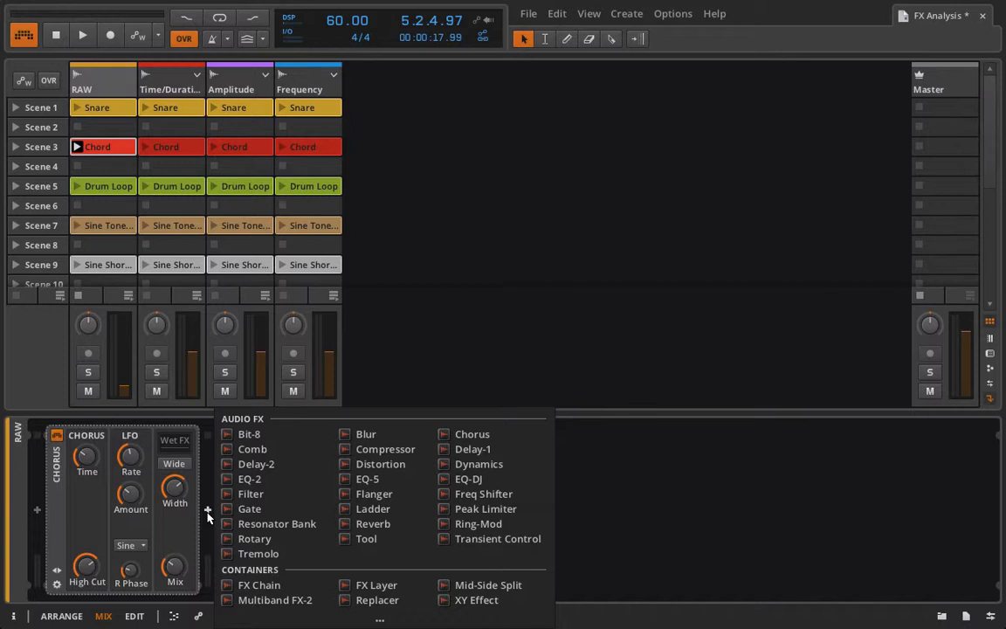
{"action": "left_click", "coordinate": [472, 449]}
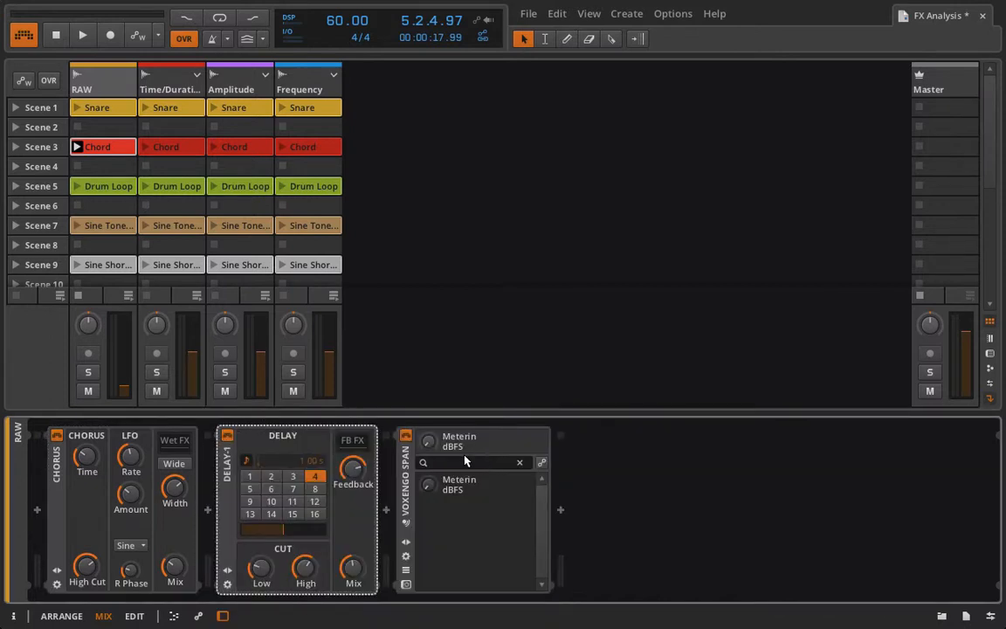
{"action": "left_click", "coordinate": [385, 510]}
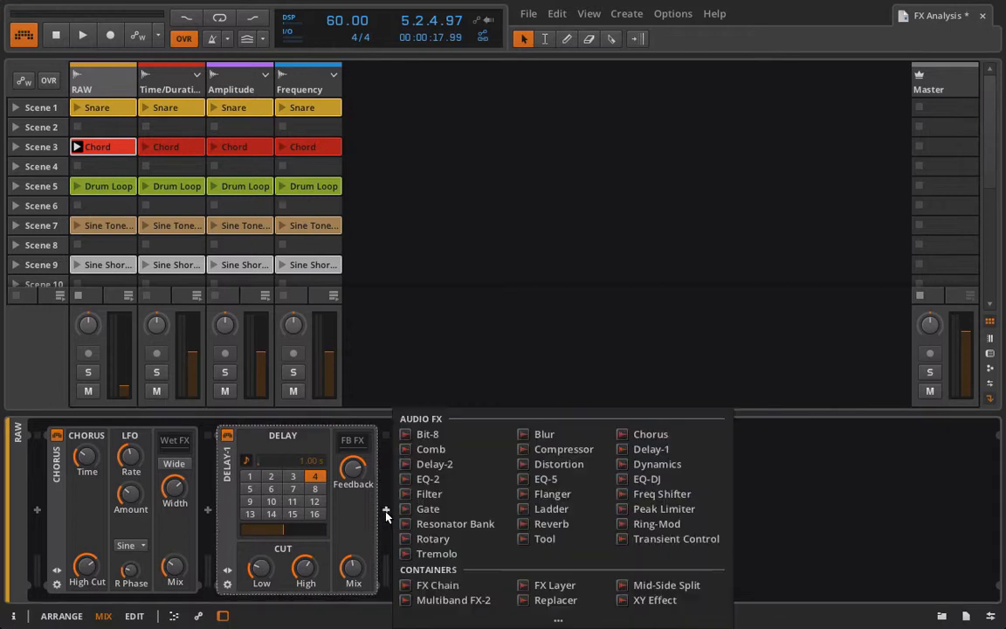
{"action": "left_click", "coordinate": [552, 494]}
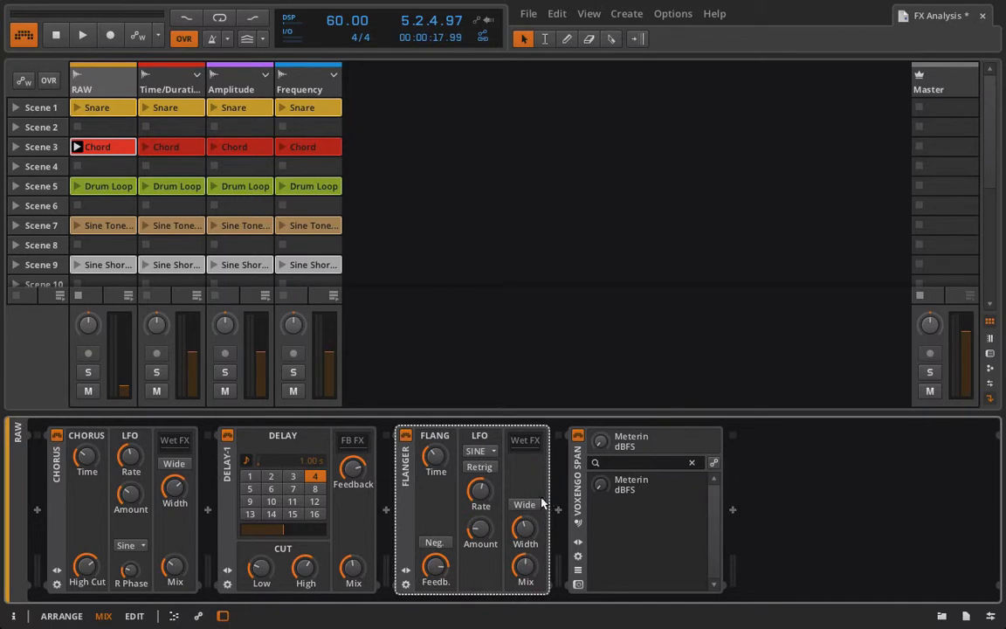
{"action": "left_click", "coordinate": [558, 511]}
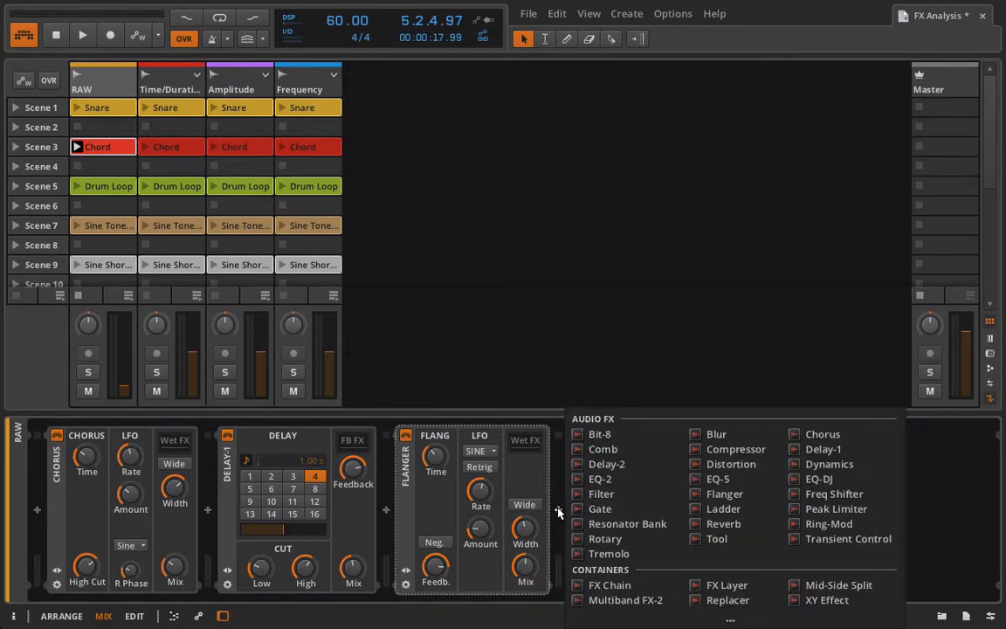
{"action": "left_click", "coordinate": [709, 524]}
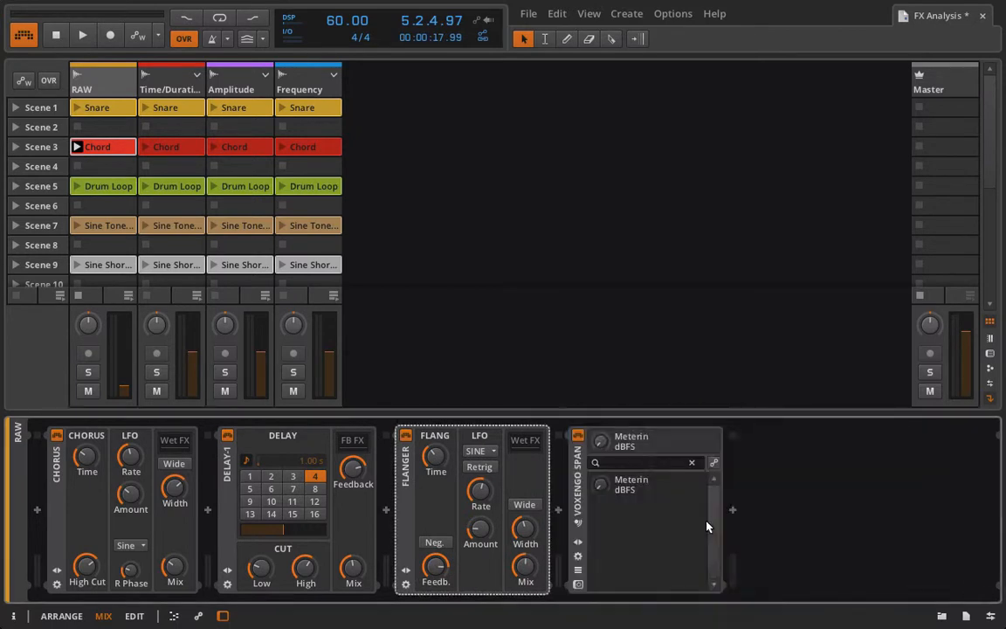
{"action": "left_click", "coordinate": [792, 511]}
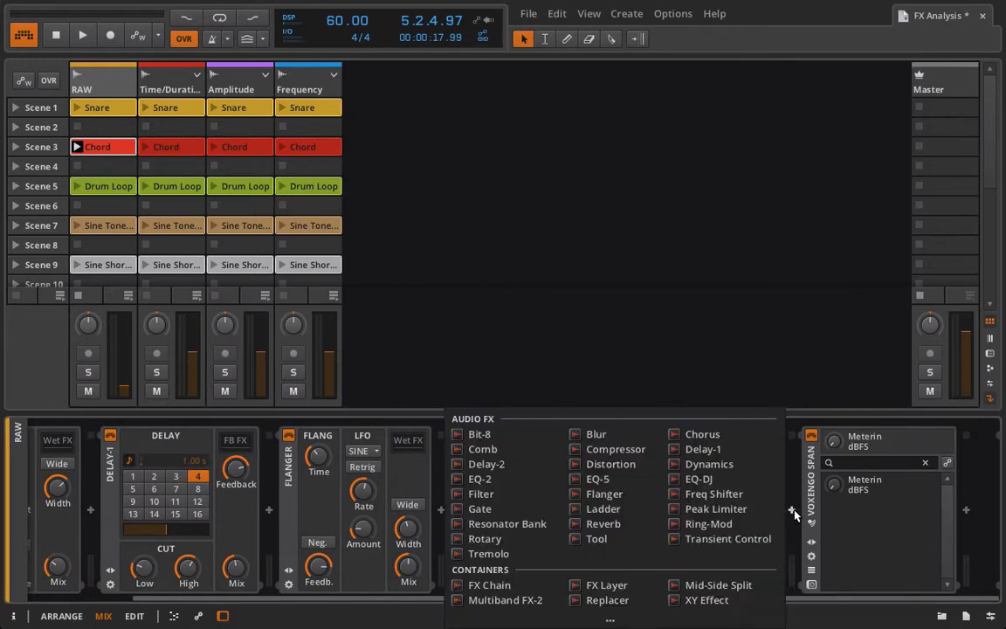
{"action": "left_click", "coordinate": [598, 436]}
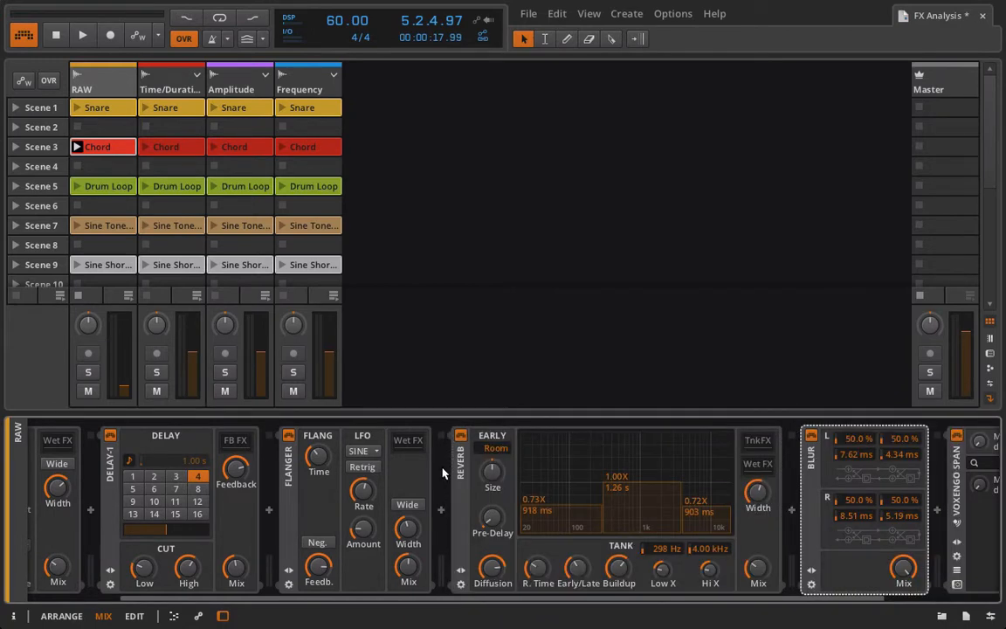
Step: Review the RAW track's full effect chain and play the Chord clip through it
{"action": "scroll", "coordinate": [443, 473], "scroll_direction": "left", "scroll_amount": 3}
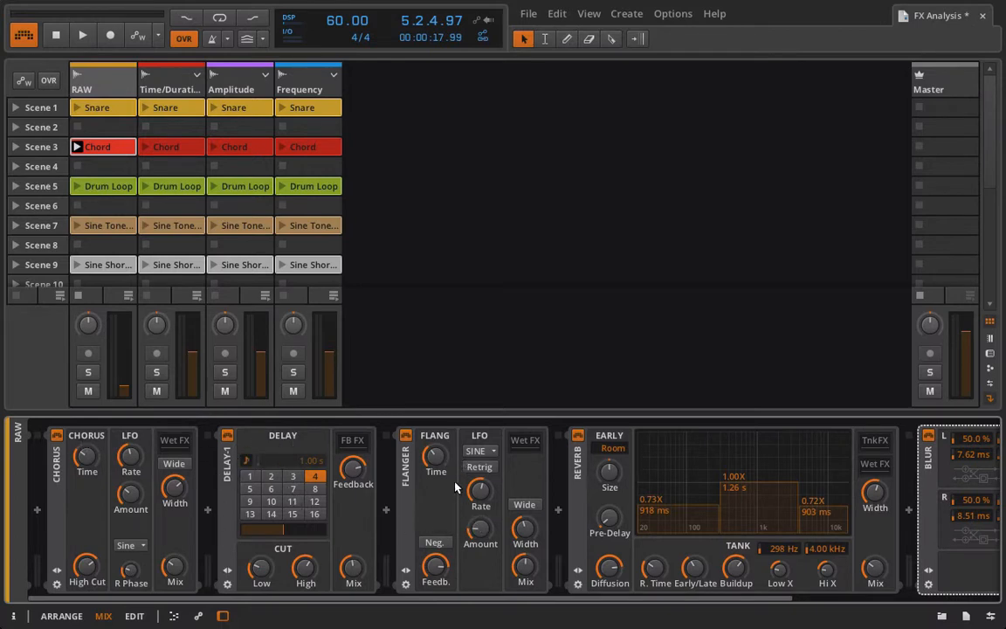
{"action": "scroll", "coordinate": [455, 536], "scroll_direction": "down", "scroll_amount": 3}
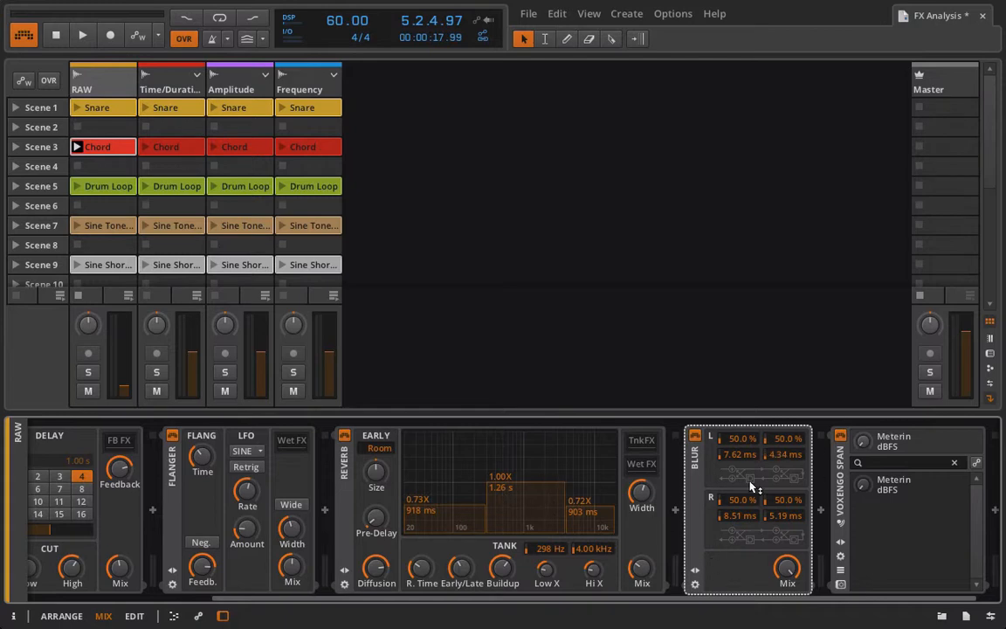
{"action": "scroll", "coordinate": [693, 552], "scroll_direction": "up", "scroll_amount": 3}
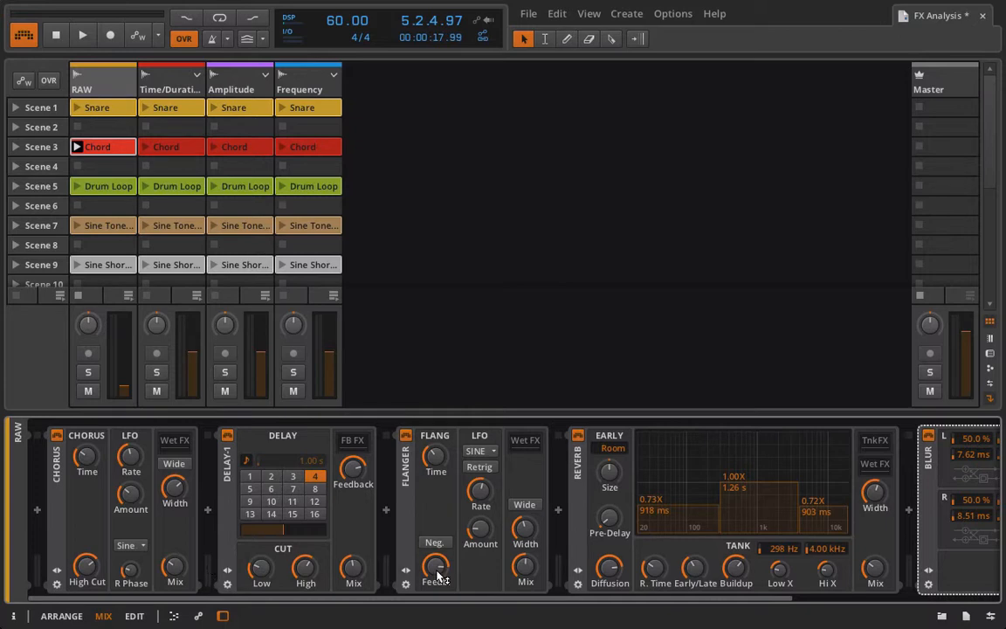
{"action": "left_click", "coordinate": [76, 147]}
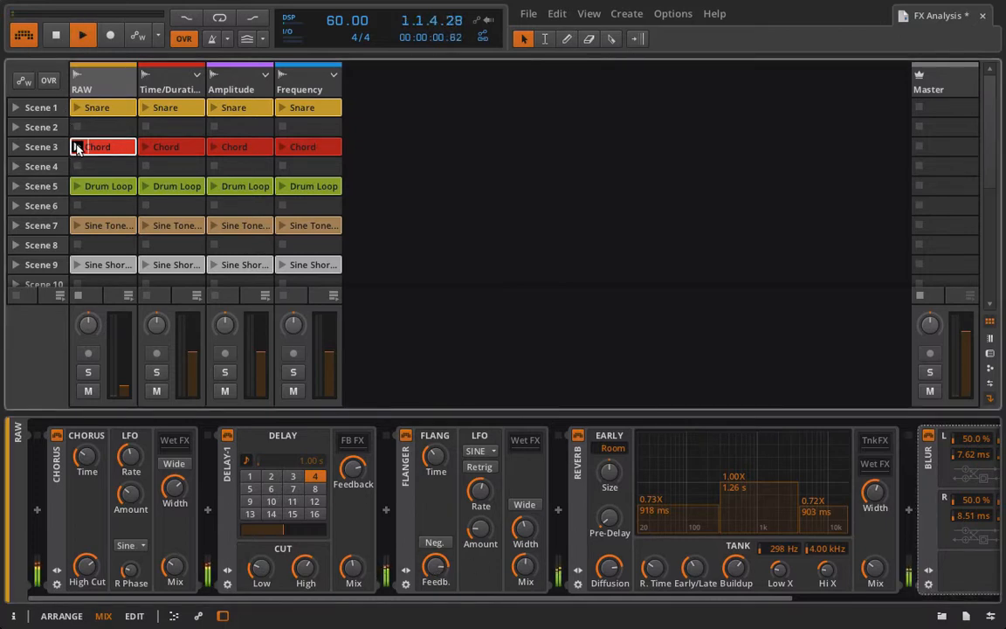
Step: Raise the RAW track's volume back up while the Chord clip plays, and stop the transport
{"action": "left_click_drag", "start_coordinate": [119, 382], "coordinate": [120, 337]}
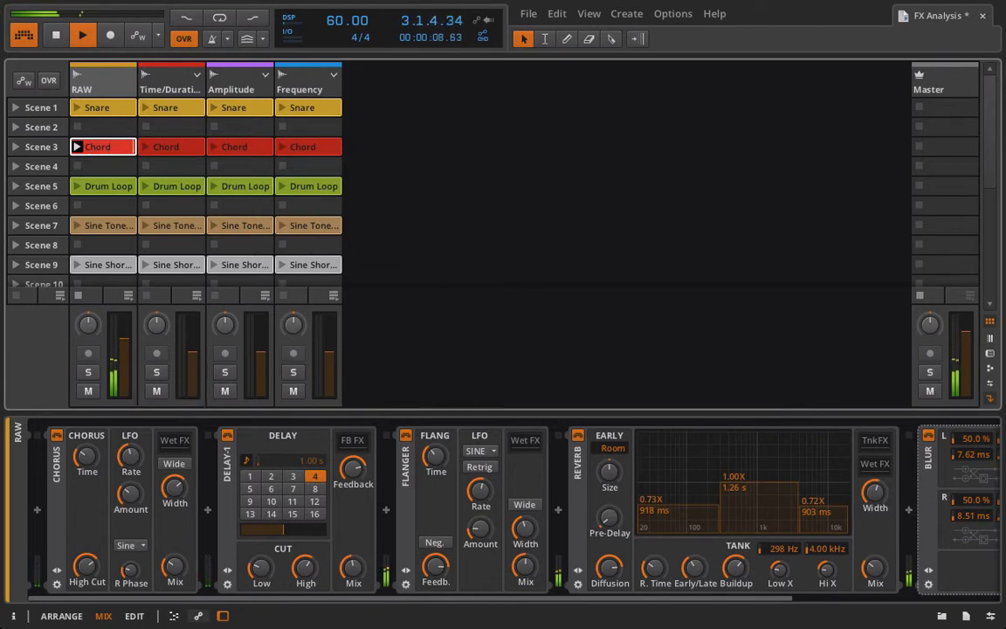
{"action": "key", "text": "space"}
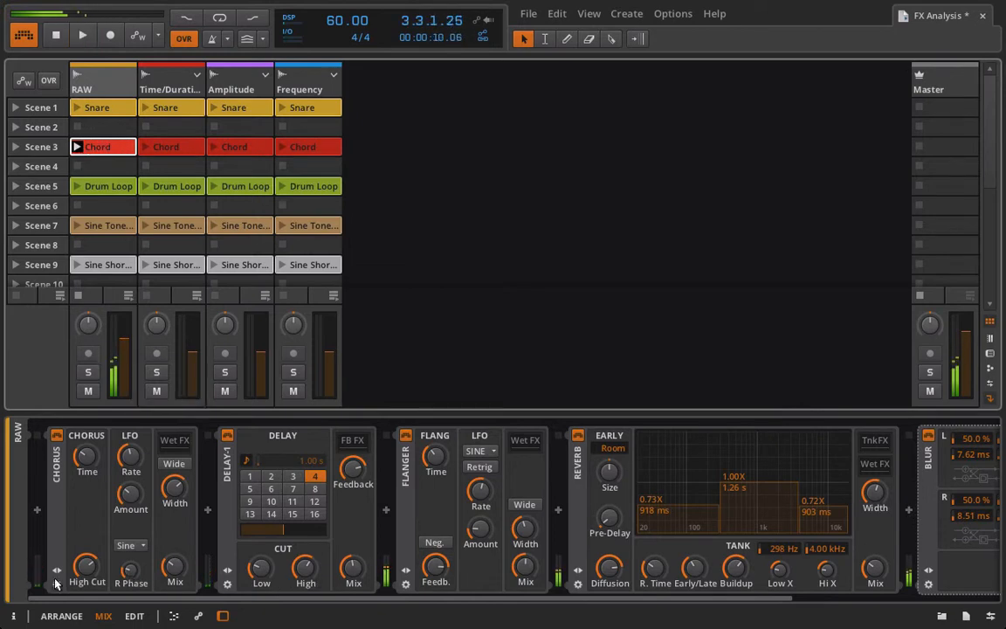
Step: Play the RAW Chord clip and reorder the effects so Reverb and Delay-1 come first, followed by Chorus, Flanger and Blur
{"action": "scroll", "coordinate": [262, 588], "scroll_direction": "right", "scroll_amount": 5}
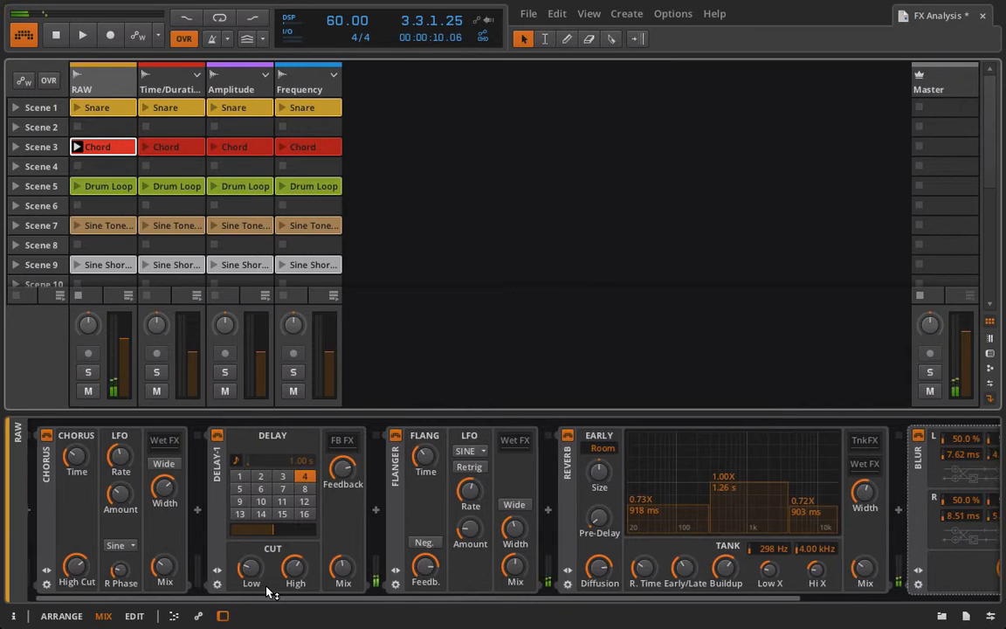
{"action": "scroll", "coordinate": [227, 581], "scroll_direction": "left", "scroll_amount": 8}
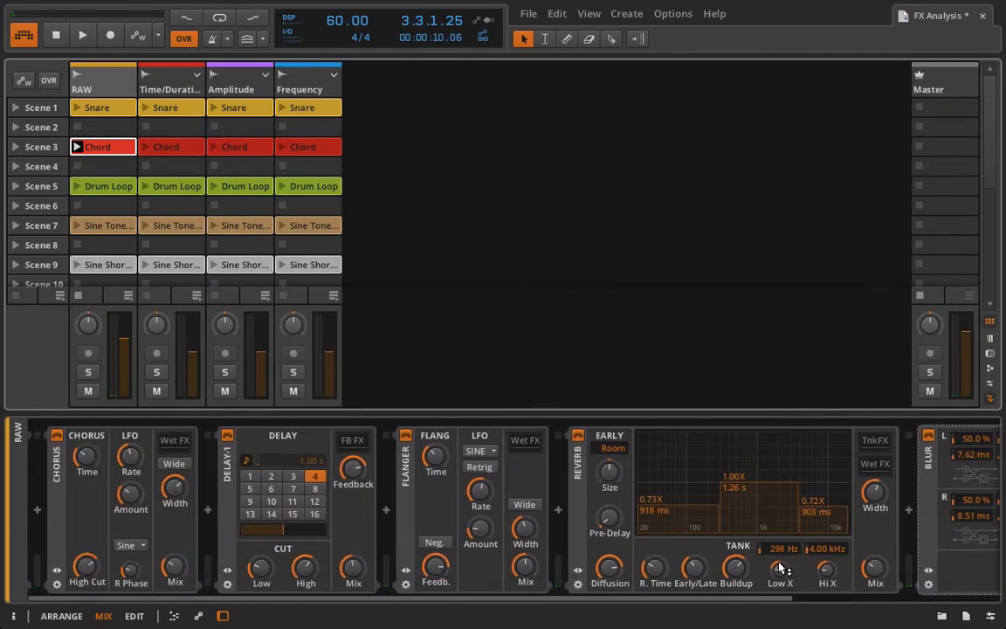
{"action": "scroll", "coordinate": [713, 506], "scroll_direction": "right", "scroll_amount": 8}
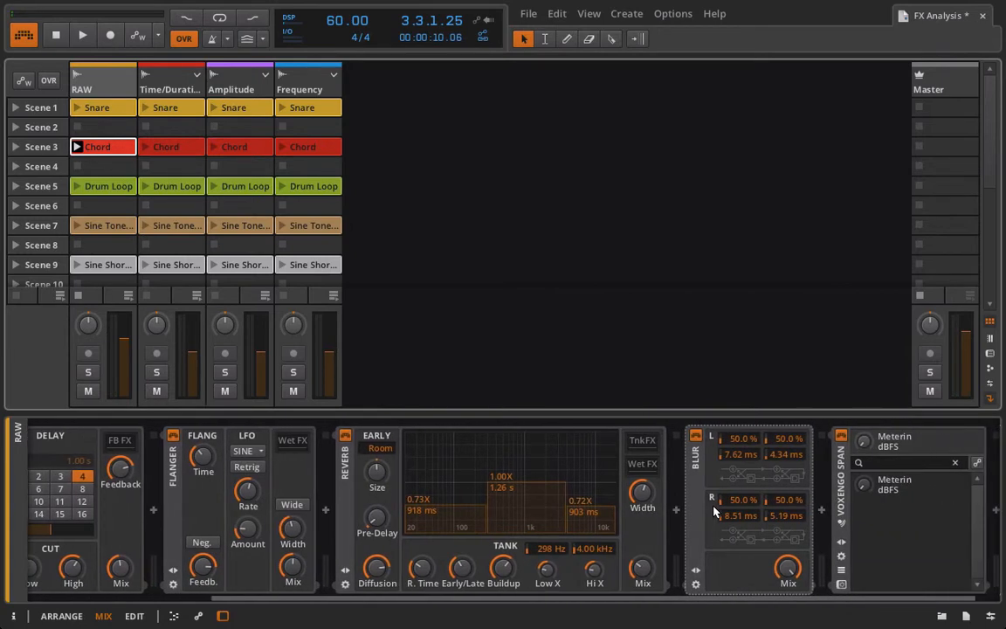
{"action": "scroll", "coordinate": [713, 506], "scroll_direction": "left", "scroll_amount": 5}
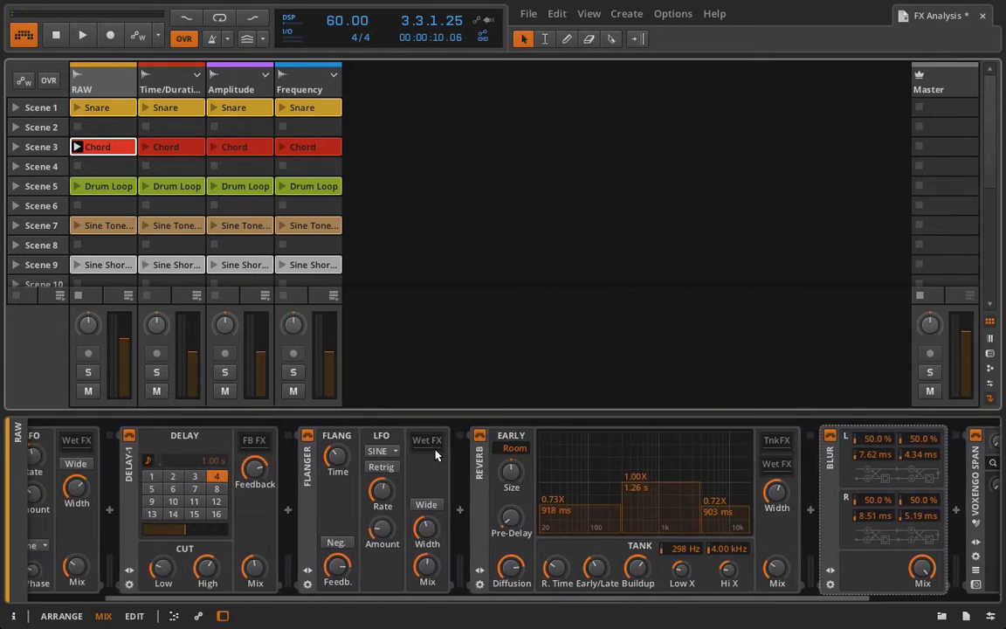
{"action": "scroll", "coordinate": [435, 454], "scroll_direction": "left", "scroll_amount": 3}
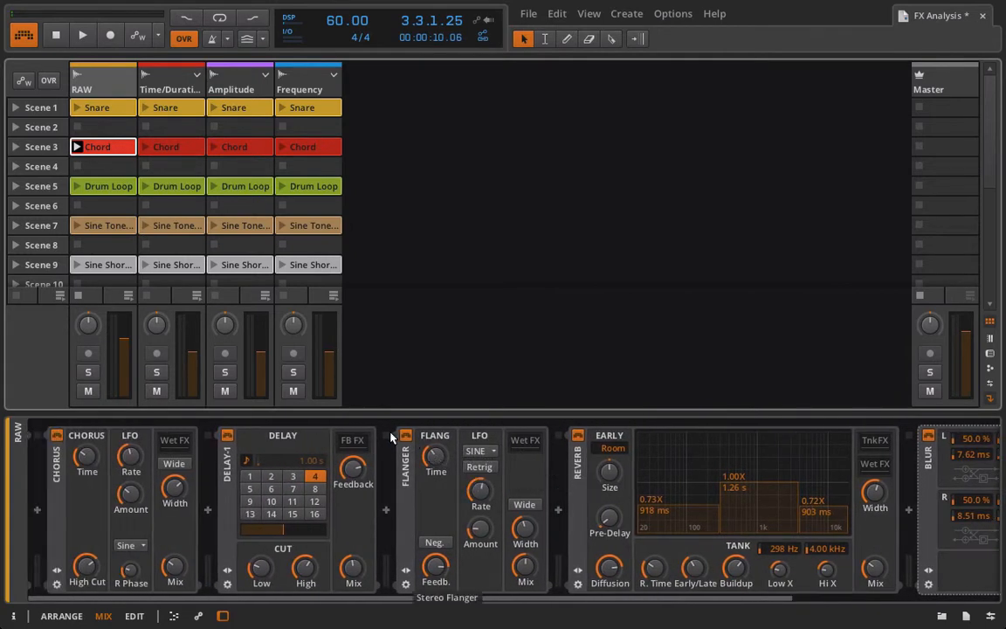
{"action": "left_click", "coordinate": [76, 147]}
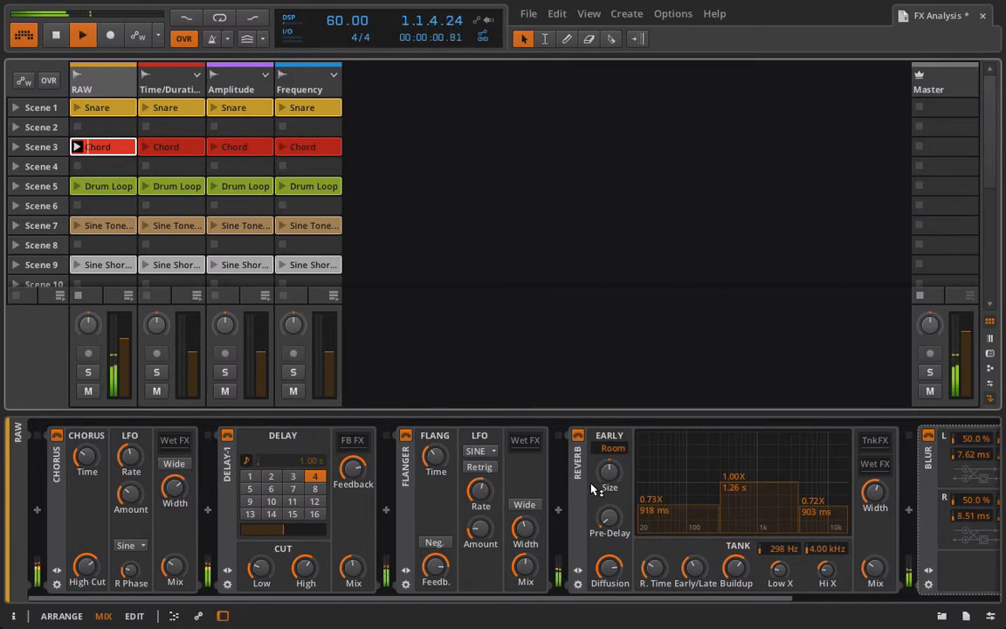
{"action": "left_click", "coordinate": [525, 422]}
{"action": "left_click_drag", "start_coordinate": [526, 476], "coordinate": [60, 423]}
{"action": "left_click_drag", "start_coordinate": [407, 472], "coordinate": [670, 479]}
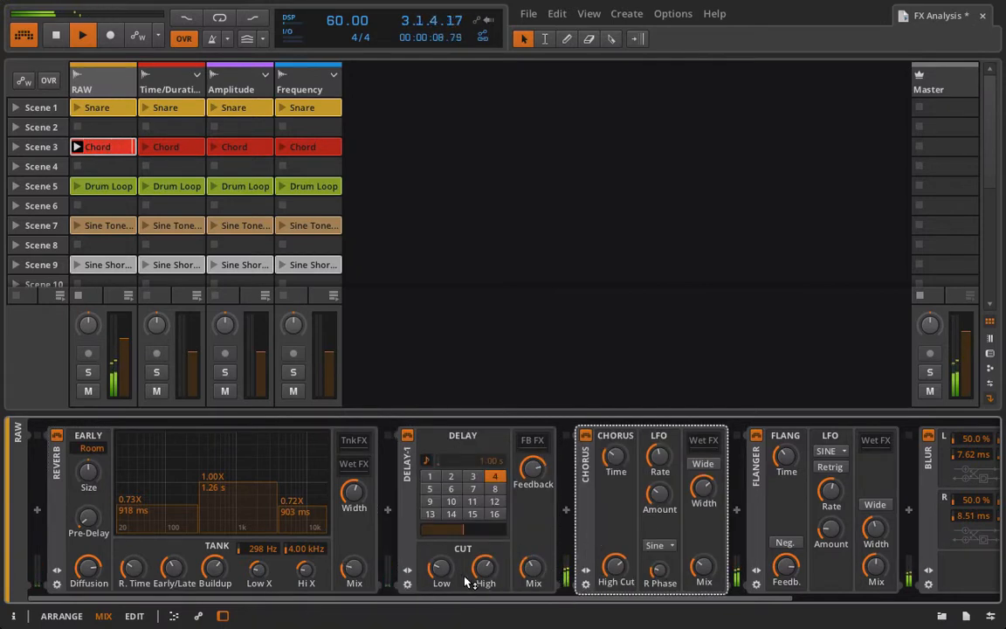
Step: Set the Delay-1 time to 2 and move Blur between Reverb and Delay-1
{"action": "left_click", "coordinate": [451, 476]}
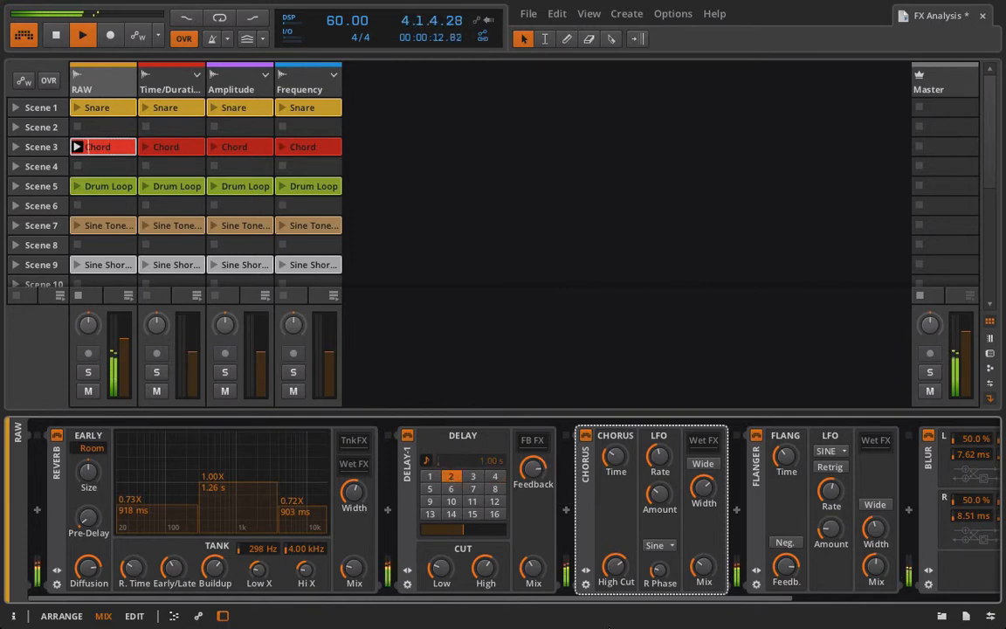
{"action": "scroll", "coordinate": [657, 512], "scroll_direction": "down", "scroll_amount": 6}
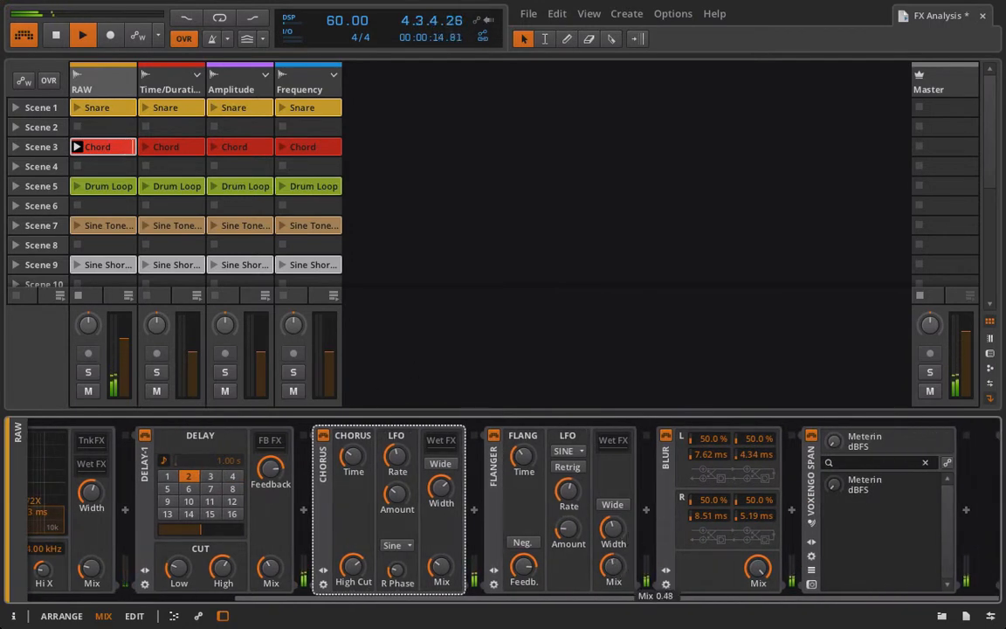
{"action": "left_click_drag", "start_coordinate": [666, 439], "coordinate": [166, 478]}
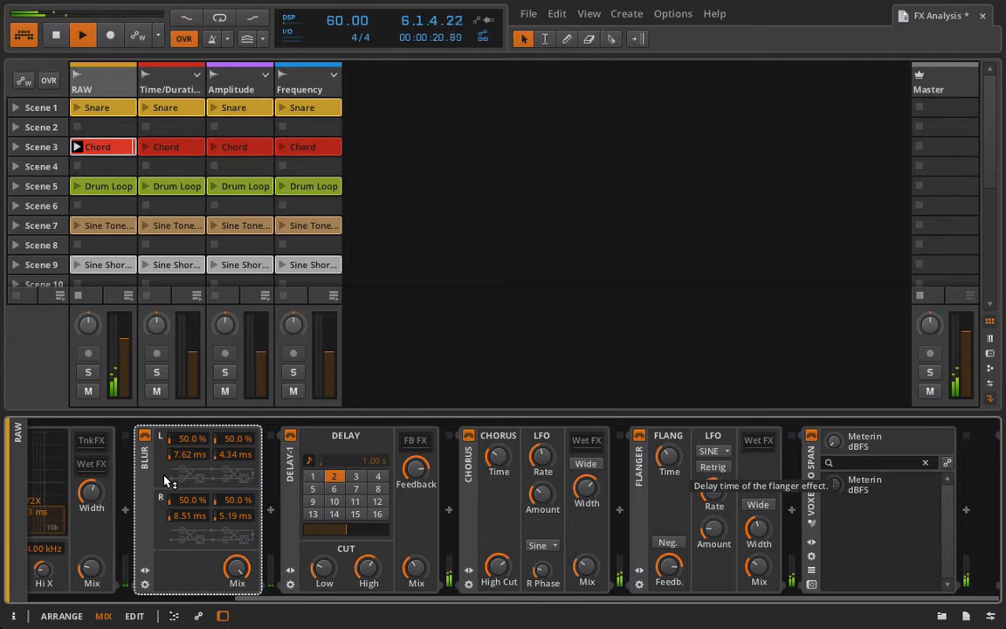
Step: Raise the Reverb's mix well past halfway while the chord plays
{"action": "scroll", "coordinate": [178, 497], "scroll_direction": "left", "scroll_amount": 2}
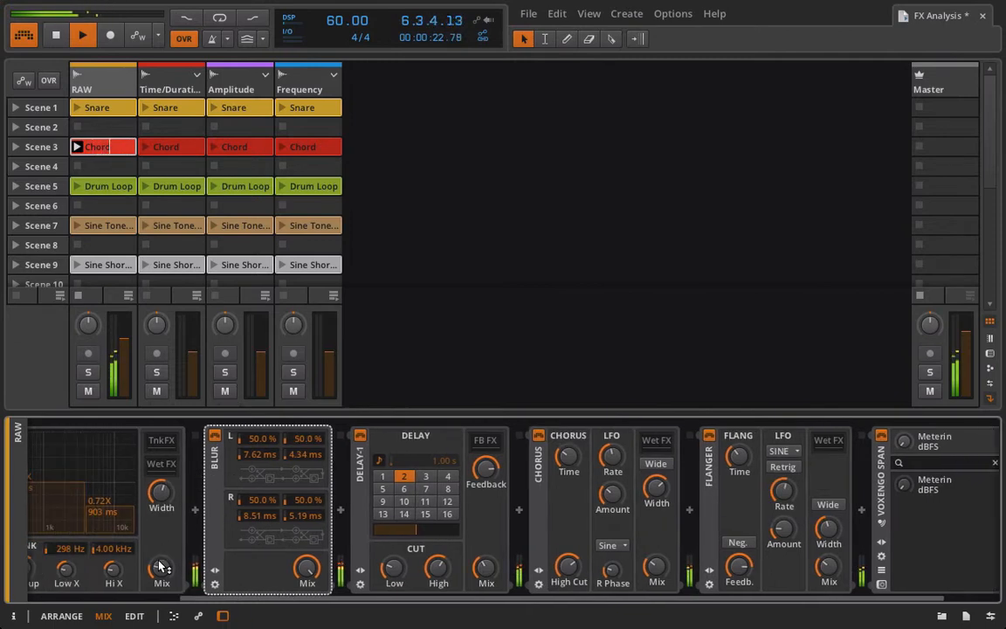
{"action": "left_click_drag", "start_coordinate": [160, 566], "coordinate": [160, 502]}
{"action": "scroll", "coordinate": [159, 566], "scroll_direction": "left", "scroll_amount": 3}
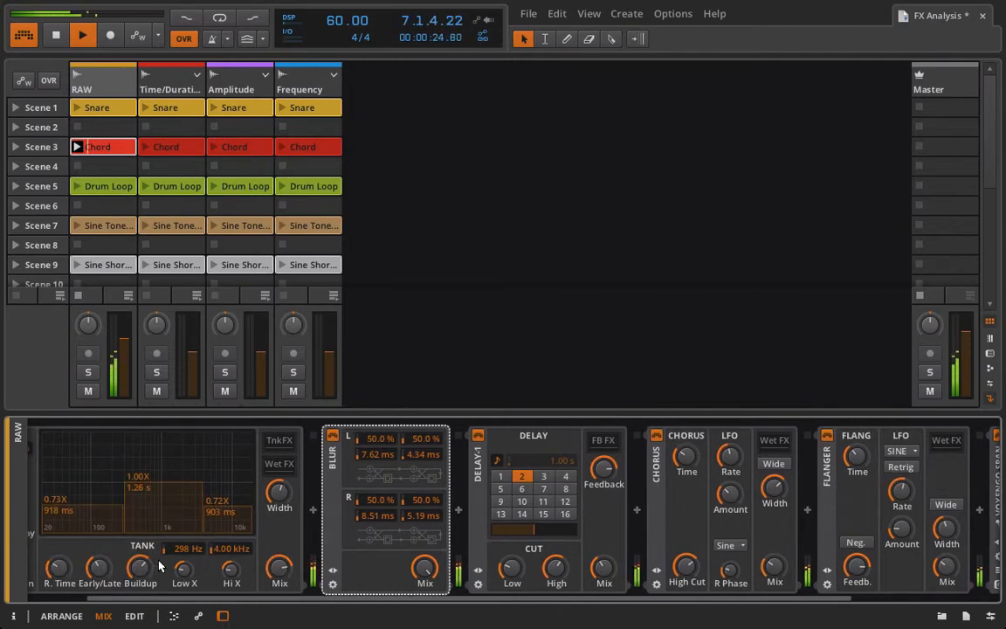
{"action": "scroll", "coordinate": [159, 566], "scroll_direction": "left", "scroll_amount": 2}
Step: Increase the Chorus's LFO rate and amount along with its mix
{"action": "scroll", "coordinate": [689, 481], "scroll_direction": "right", "scroll_amount": 5}
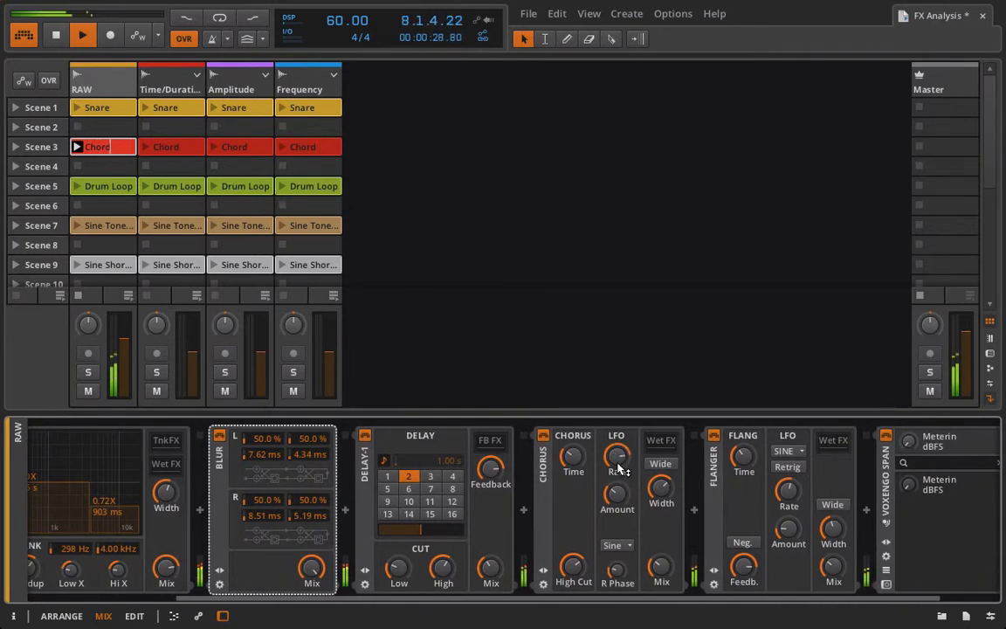
{"action": "left_click_drag", "start_coordinate": [614, 500], "coordinate": [615, 472]}
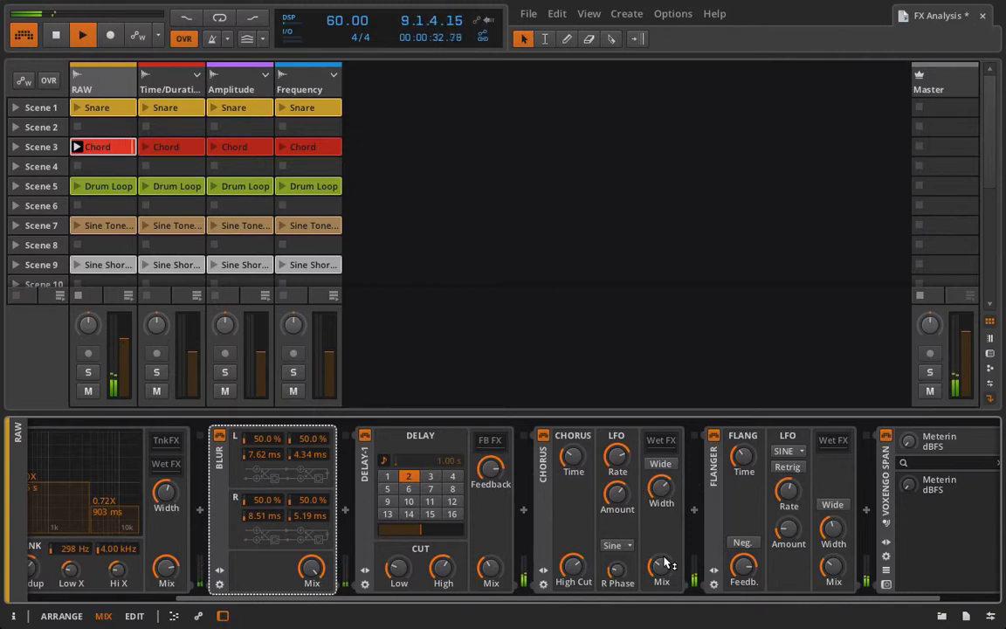
{"action": "scroll", "coordinate": [603, 524], "scroll_direction": "up", "scroll_amount": 3}
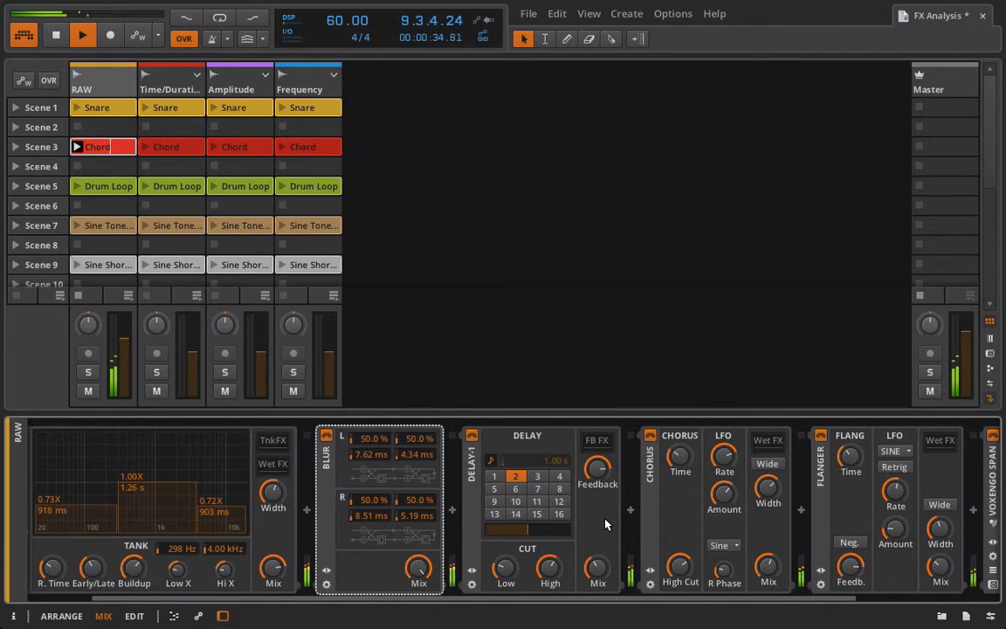
Step: Try Chorus directly after Reverb and at the very start of the chain during playback
{"action": "scroll", "coordinate": [634, 488], "scroll_direction": "down", "scroll_amount": 1}
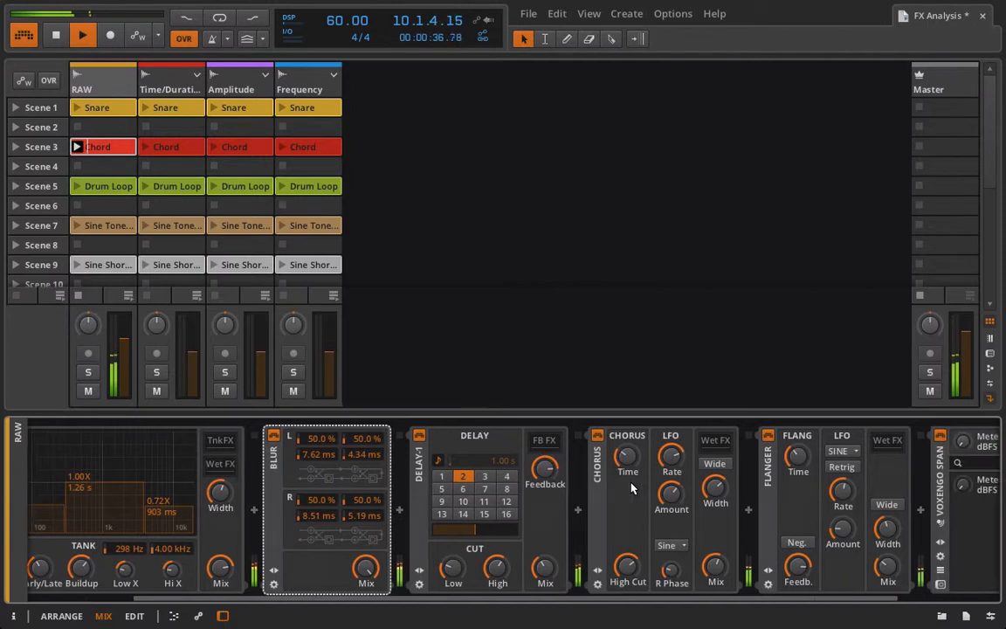
{"action": "scroll", "coordinate": [634, 480], "scroll_direction": "down", "scroll_amount": 2}
{"action": "scroll", "coordinate": [559, 479], "scroll_direction": "up", "scroll_amount": 3}
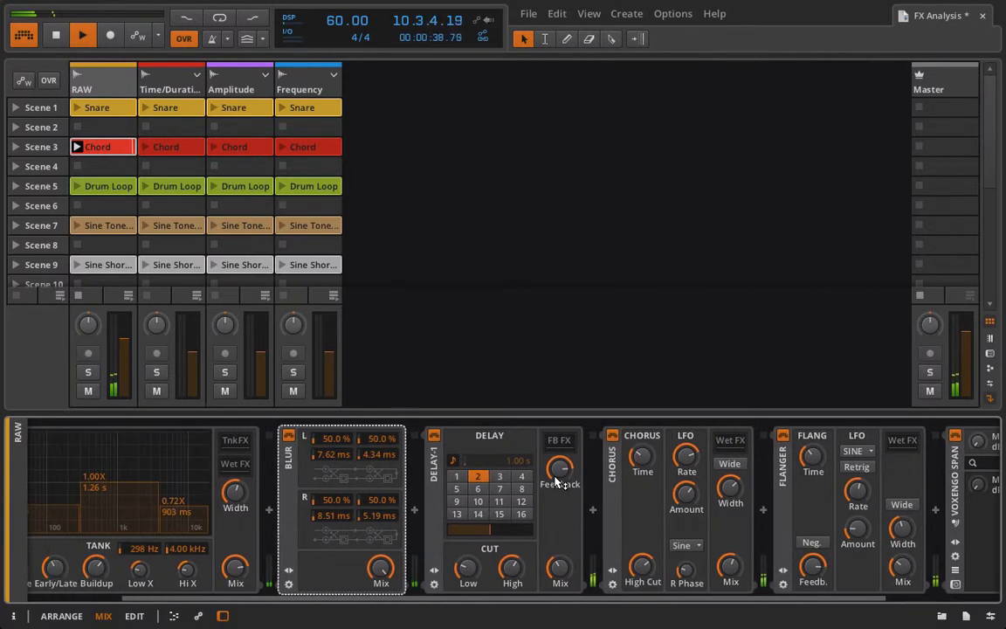
{"action": "left_click_drag", "start_coordinate": [612, 461], "coordinate": [253, 510]}
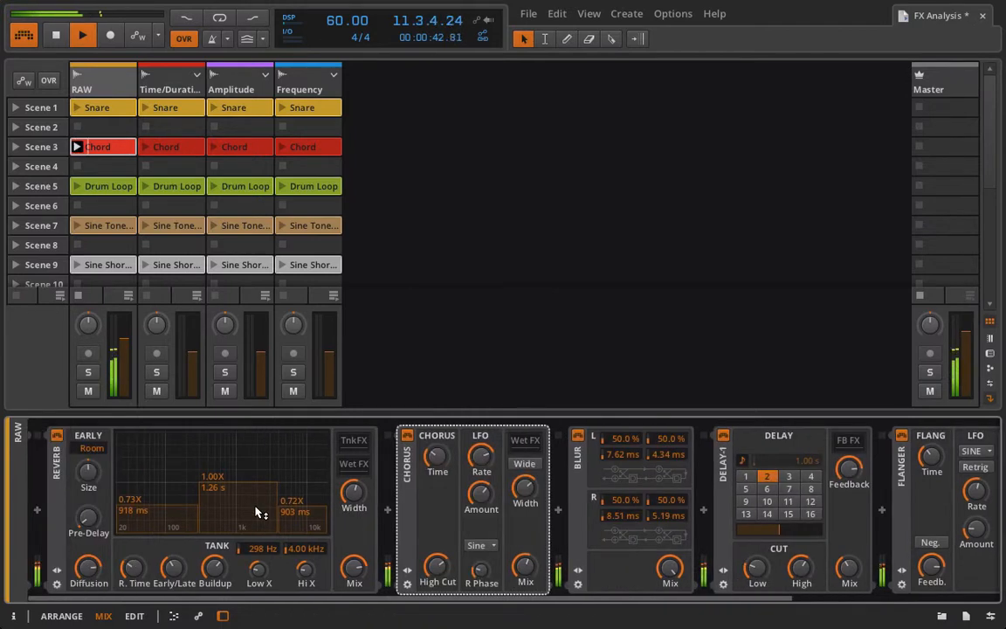
{"action": "left_click_drag", "start_coordinate": [406, 483], "coordinate": [95, 489]}
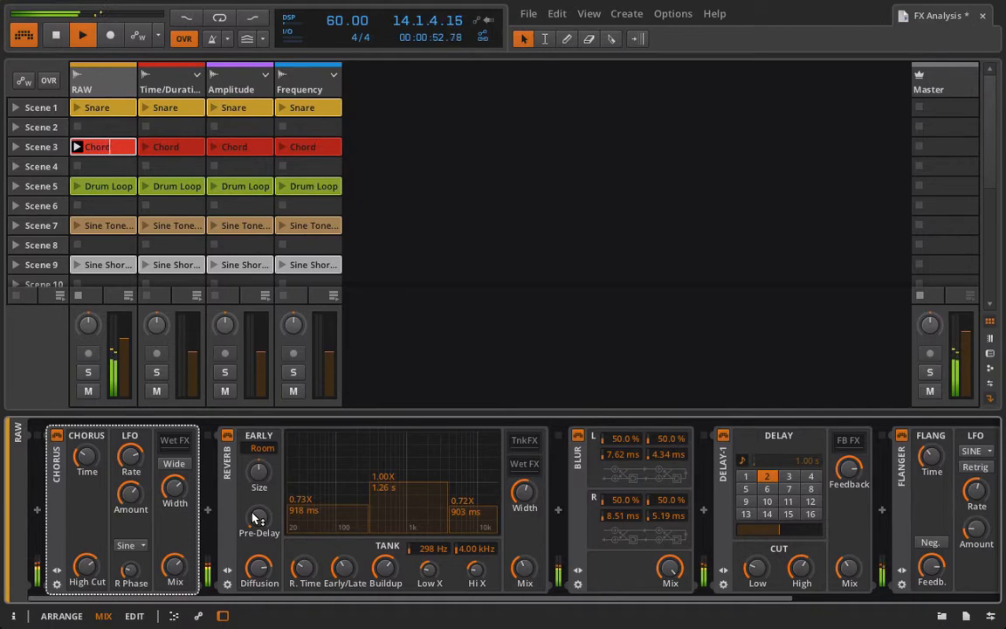
Step: Place Chorus last before Voxengo SPAN, stop playback, and move Flanger to the start of the chain
{"action": "left_click_drag", "start_coordinate": [55, 479], "coordinate": [881, 451]}
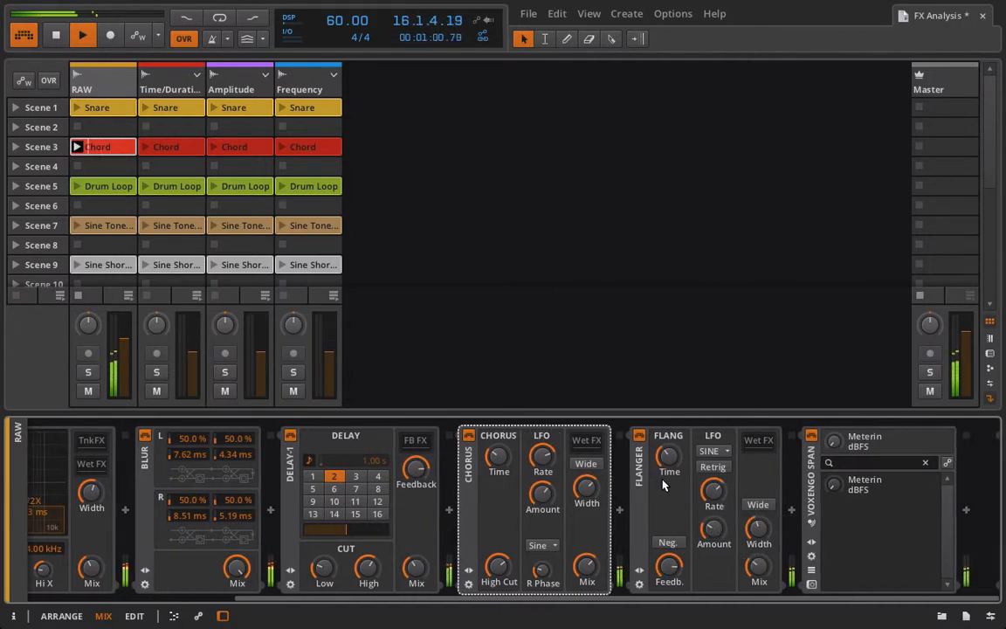
{"action": "left_click_drag", "start_coordinate": [655, 477], "coordinate": [784, 507]}
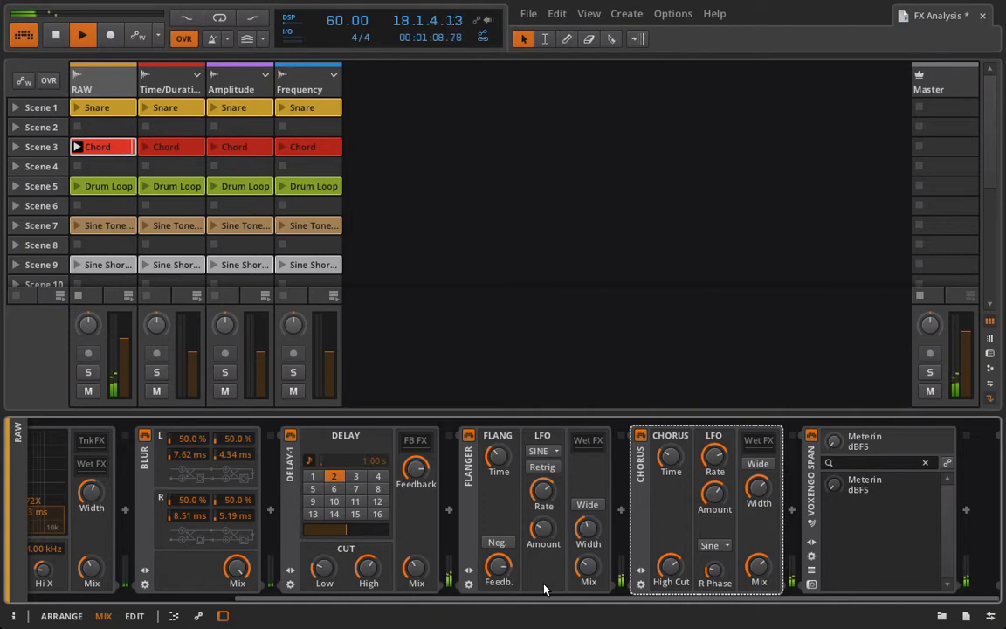
{"action": "scroll", "coordinate": [543, 590], "scroll_direction": "up", "scroll_amount": 3}
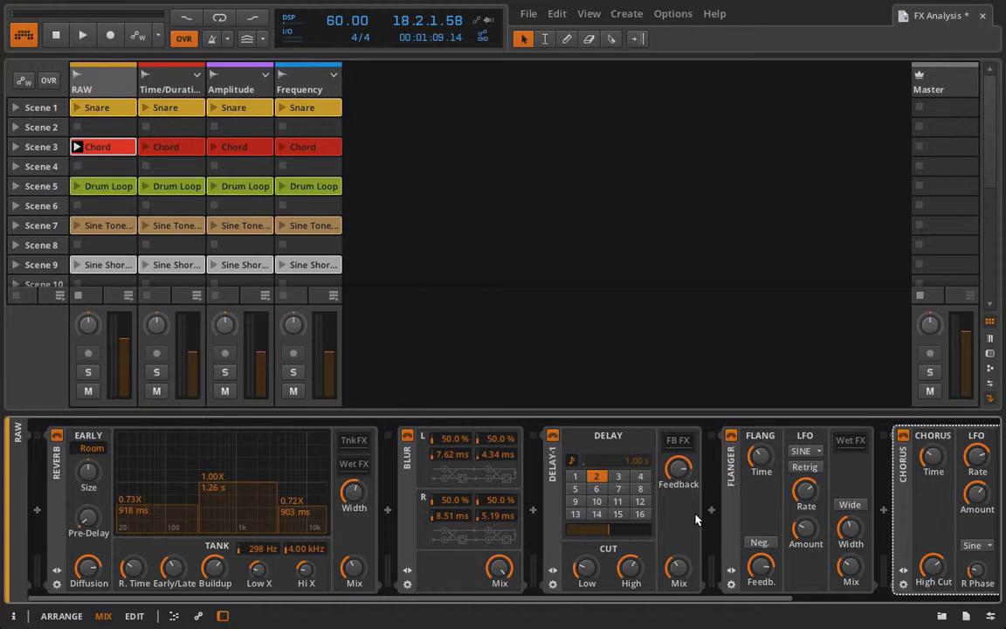
{"action": "left_click_drag", "start_coordinate": [732, 459], "coordinate": [31, 481]}
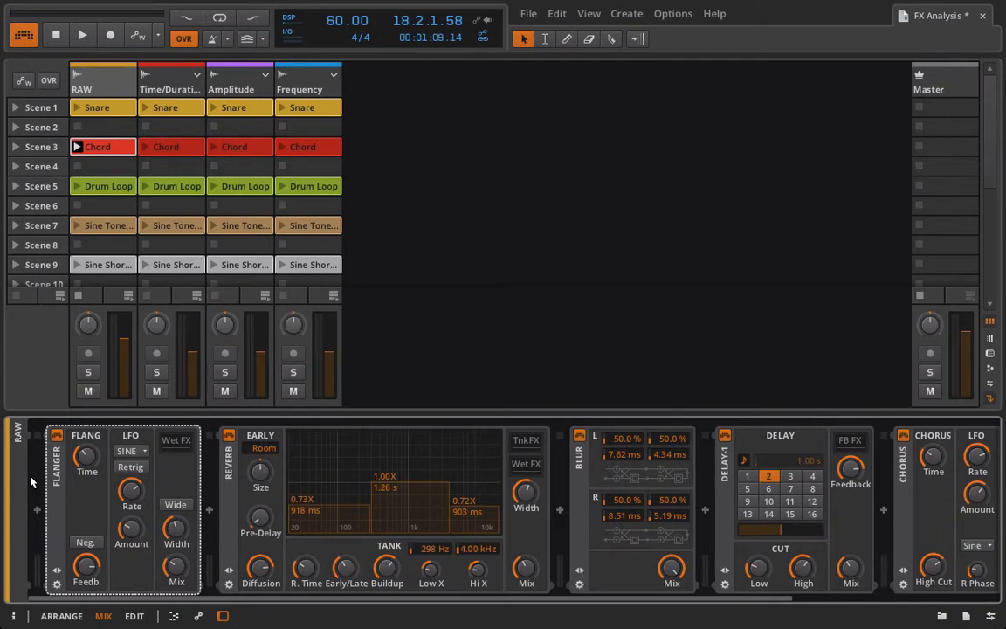
Step: Raise the Flanger's mix and turn its feedback all the way up during playback, and stop the transport
{"action": "key", "text": "space"}
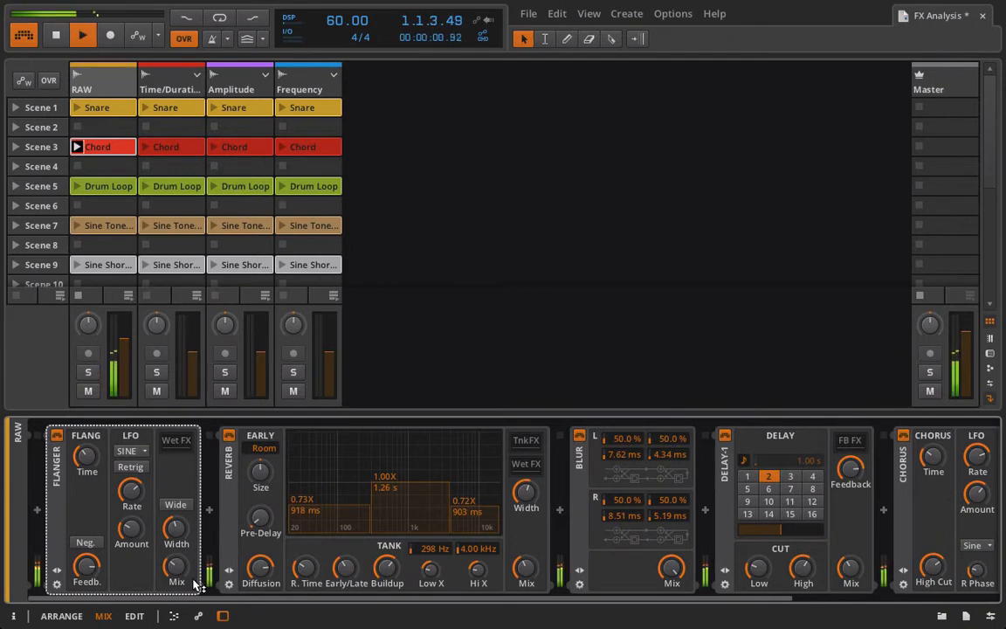
{"action": "left_click_drag", "start_coordinate": [176, 567], "coordinate": [177, 542]}
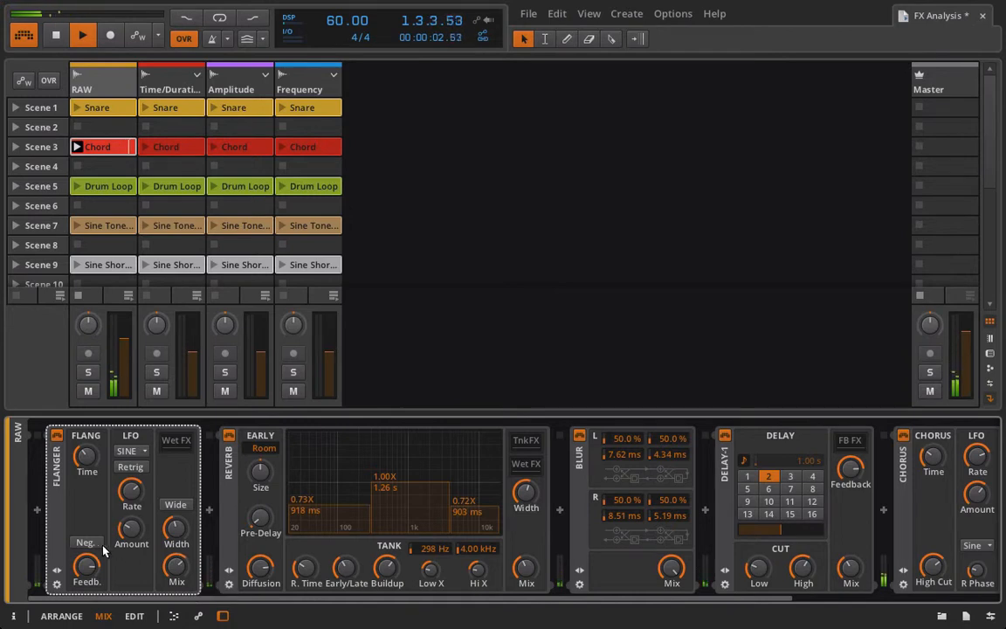
{"action": "left_click_drag", "start_coordinate": [86, 567], "coordinate": [86, 542]}
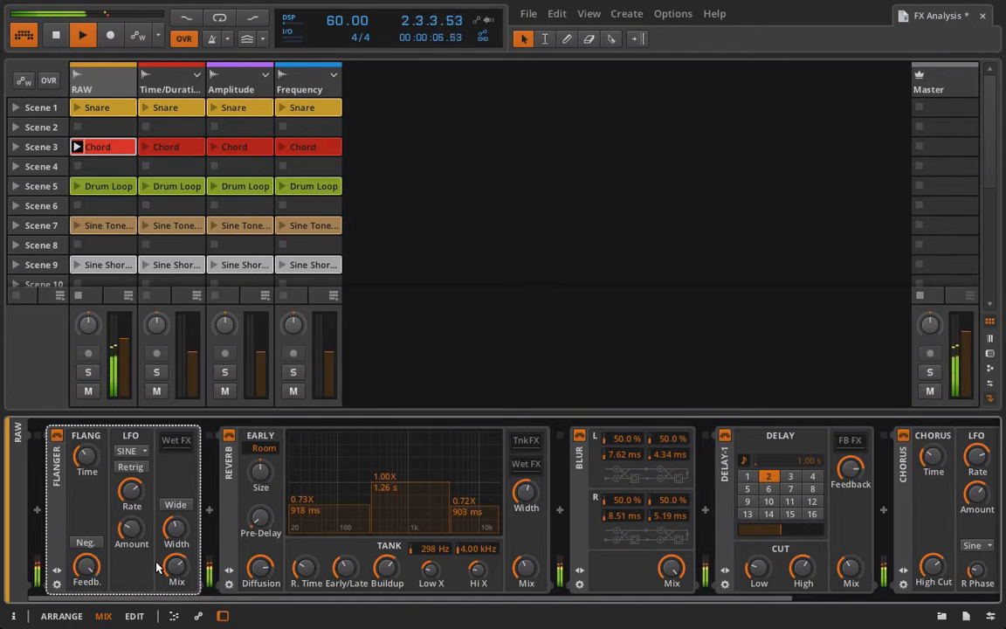
{"action": "key", "text": "space"}
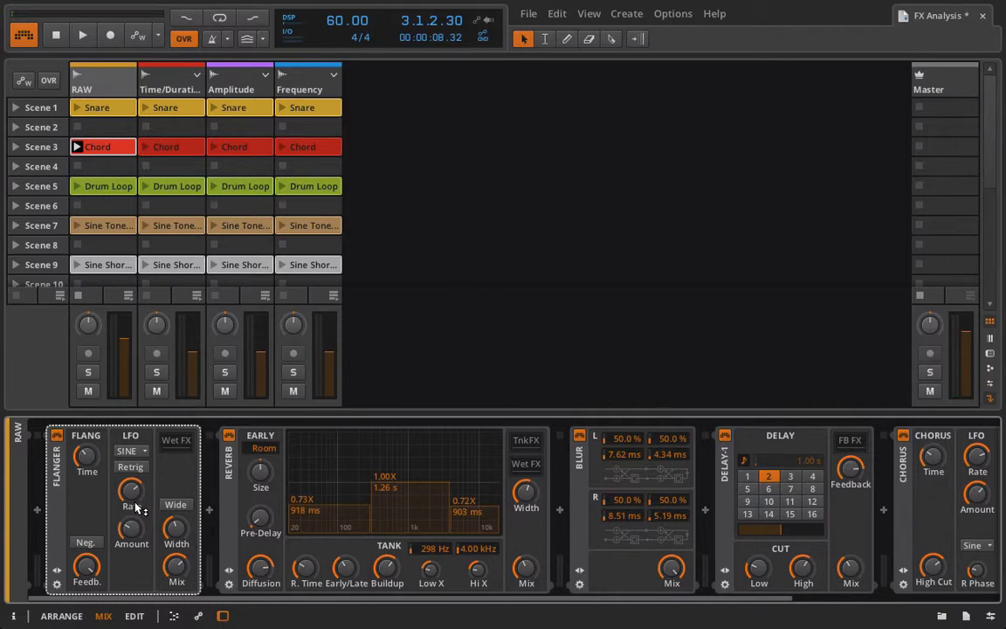
Step: Insert a Tool device ahead of Flanger, lower its amplitude slightly, and play the chord briefly through the chain
{"action": "left_click", "coordinate": [37, 511]}
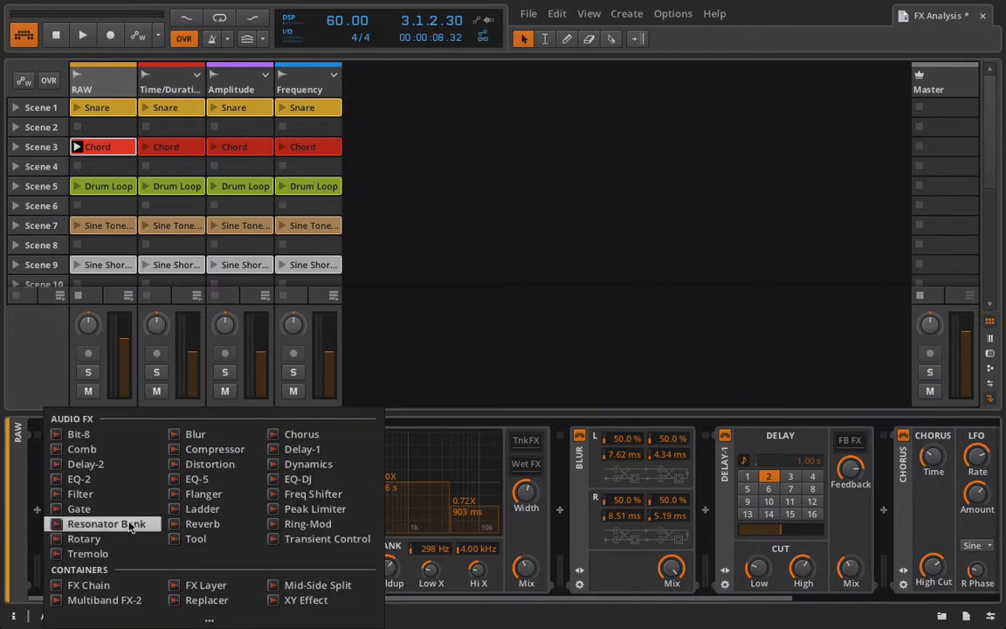
{"action": "left_click", "coordinate": [194, 539]}
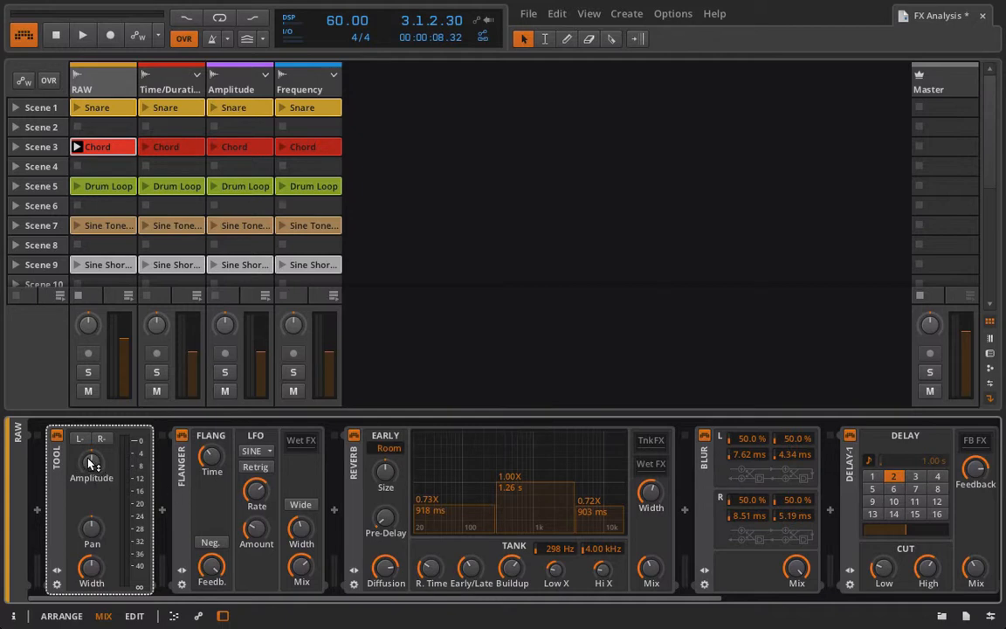
{"action": "left_click_drag", "start_coordinate": [92, 463], "coordinate": [92, 463]}
{"action": "key", "text": "space"}
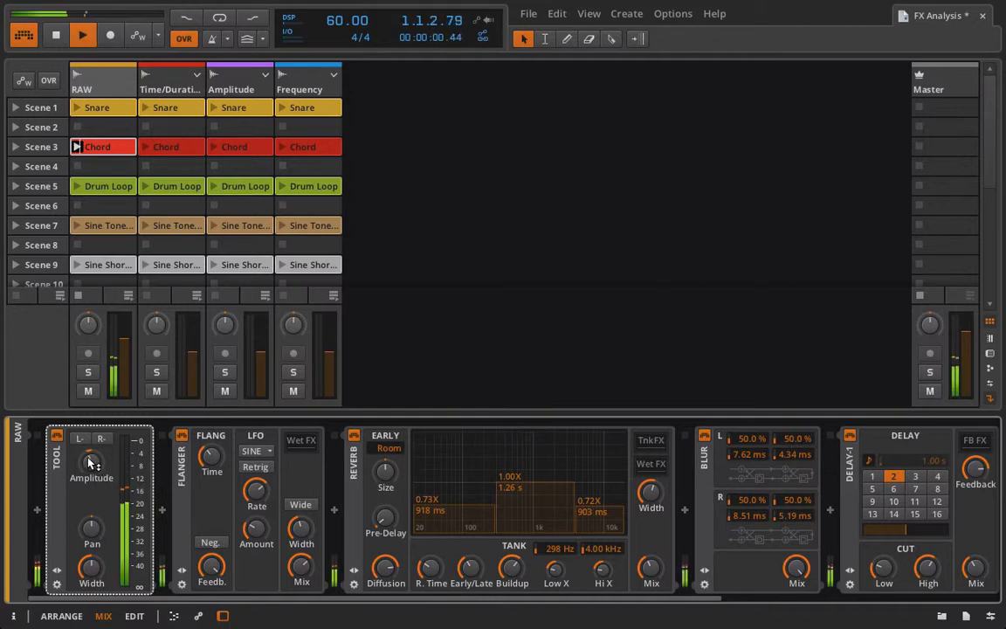
{"action": "key", "text": "space"}
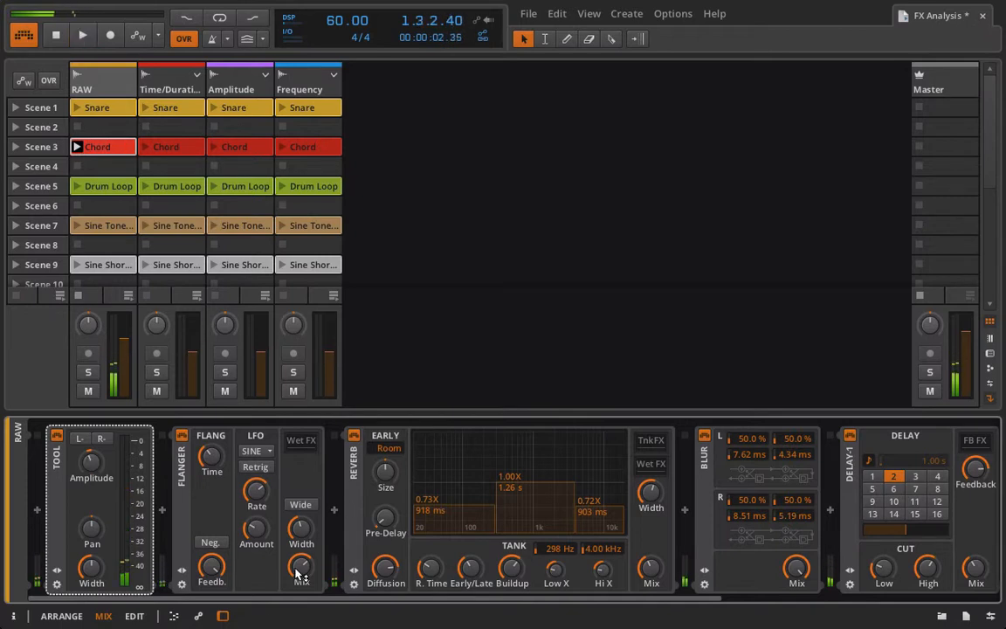
Step: Add a second Tool device between Flanger and Reverb
{"action": "left_click", "coordinate": [335, 512]}
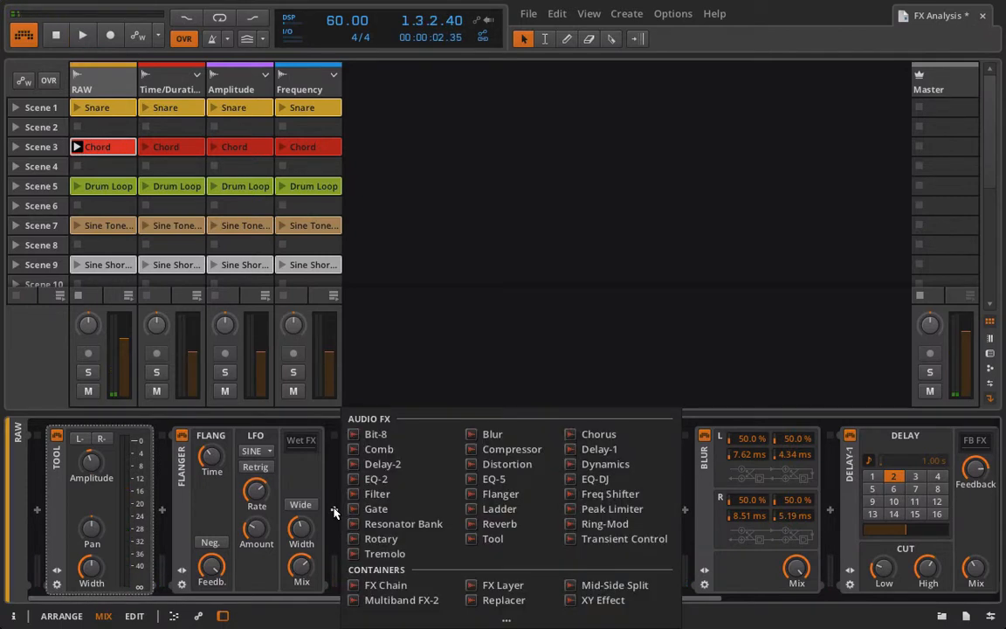
{"action": "left_click", "coordinate": [490, 541]}
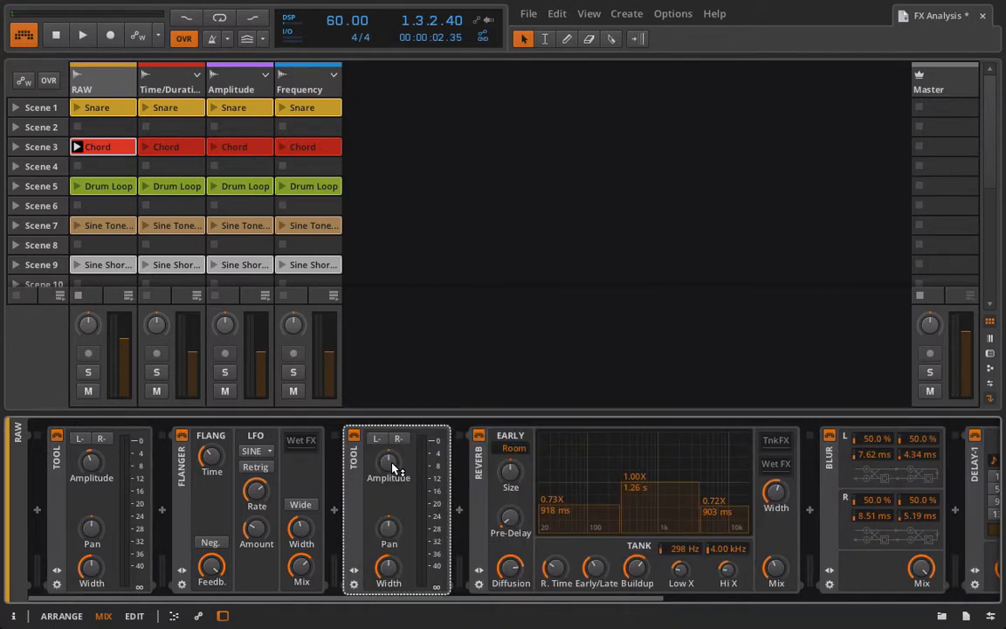
Step: Lower the amplitude of the Tool between Flanger and Reverb and start playback of the chord
{"action": "left_click_drag", "start_coordinate": [391, 469], "coordinate": [391, 480]}
{"action": "key", "text": "space"}
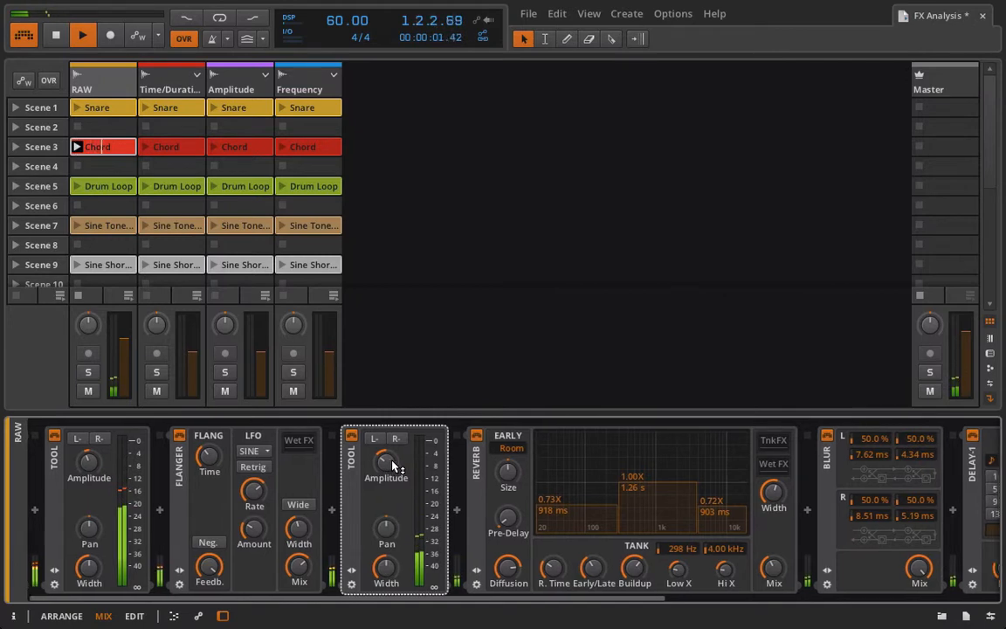
Step: Insert a Tool device between Chorus and Voxengo SPAN, raise its amplitude well above unity during playback, and stop the transport
{"action": "scroll", "coordinate": [392, 466], "scroll_direction": "right", "scroll_amount": 10}
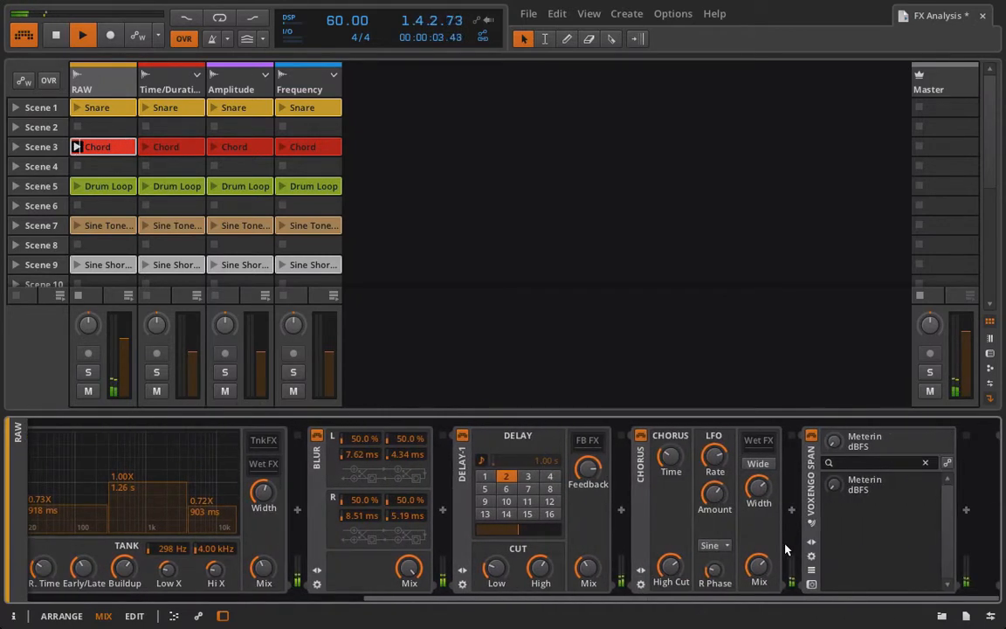
{"action": "left_click", "coordinate": [791, 511]}
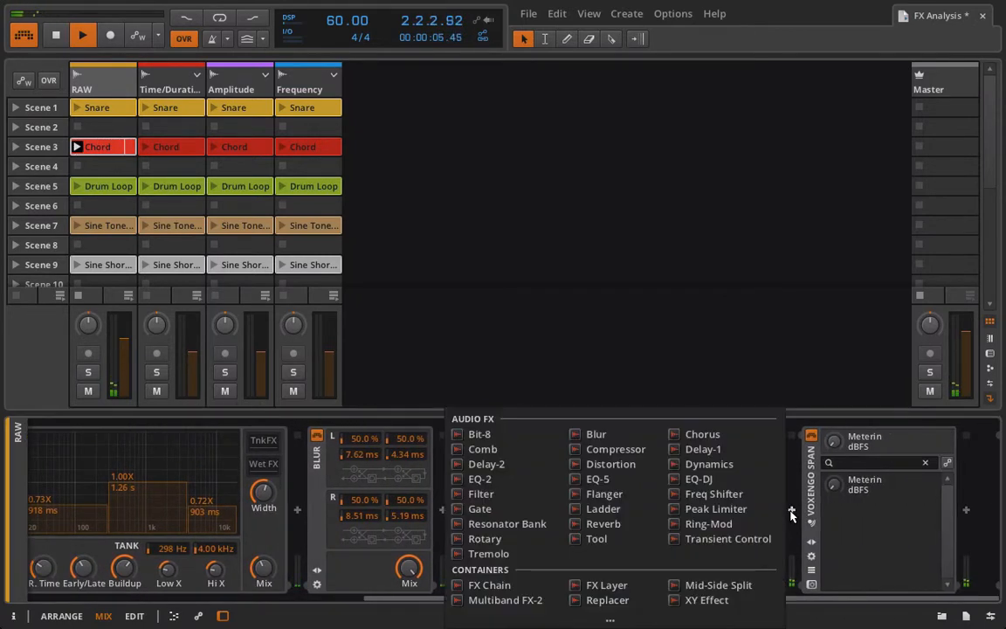
{"action": "left_click", "coordinate": [603, 539]}
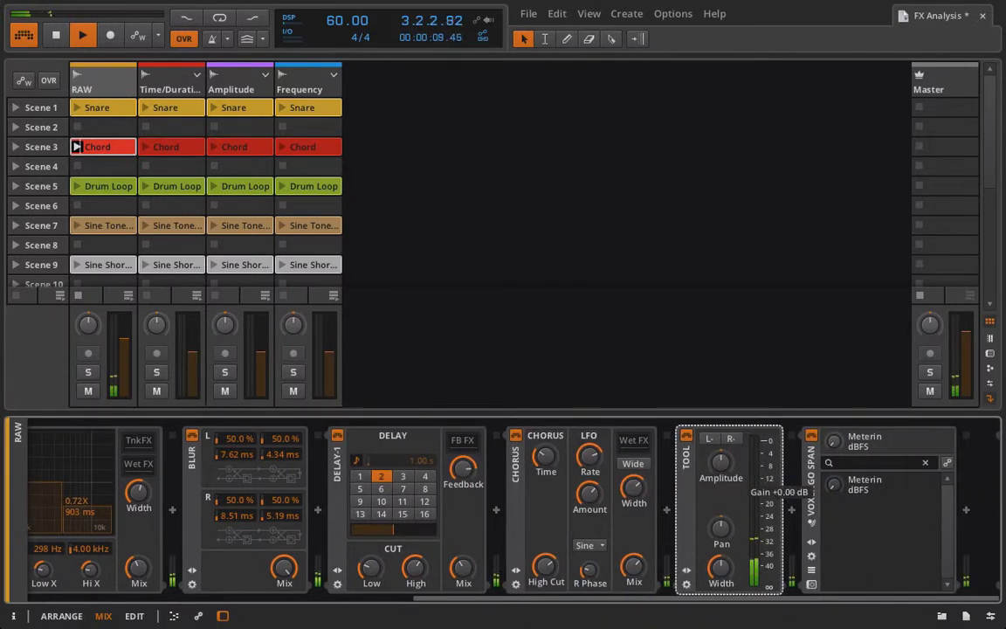
{"action": "left_click_drag", "start_coordinate": [720, 463], "coordinate": [720, 418]}
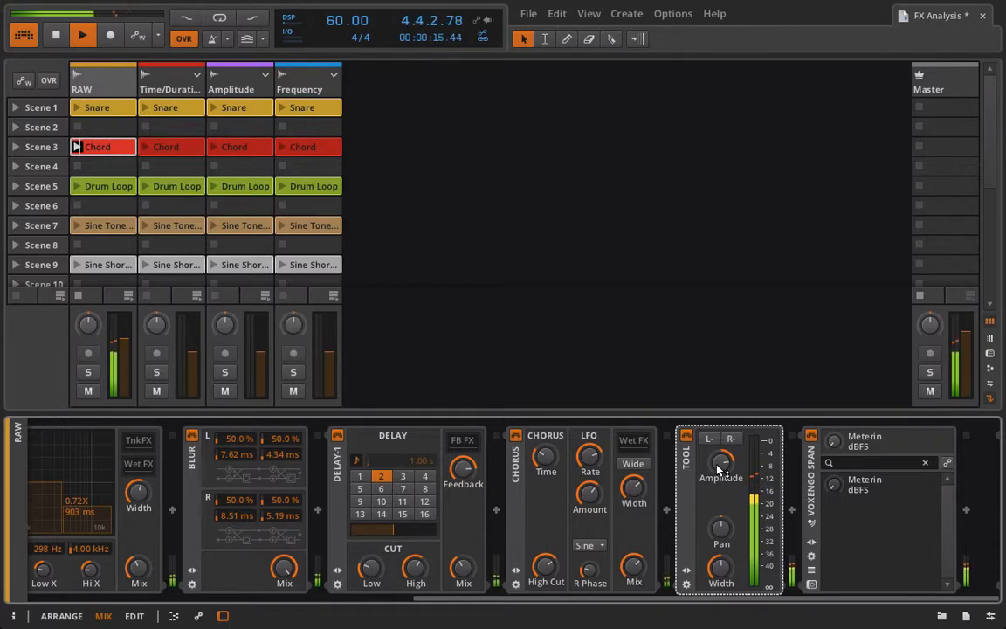
{"action": "scroll", "coordinate": [719, 470], "scroll_direction": "left", "scroll_amount": 5}
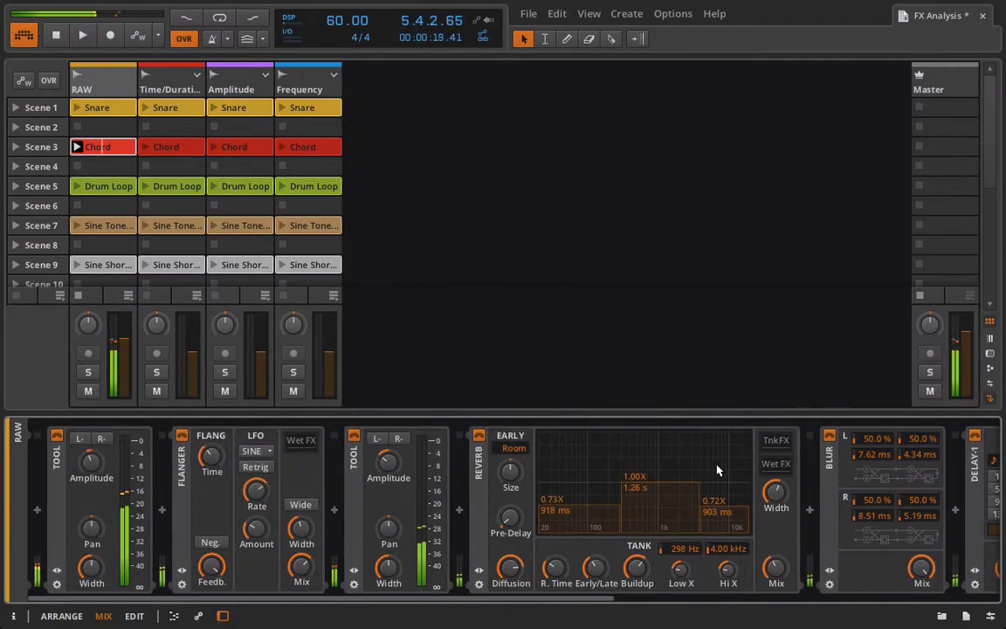
{"action": "key", "text": "space"}
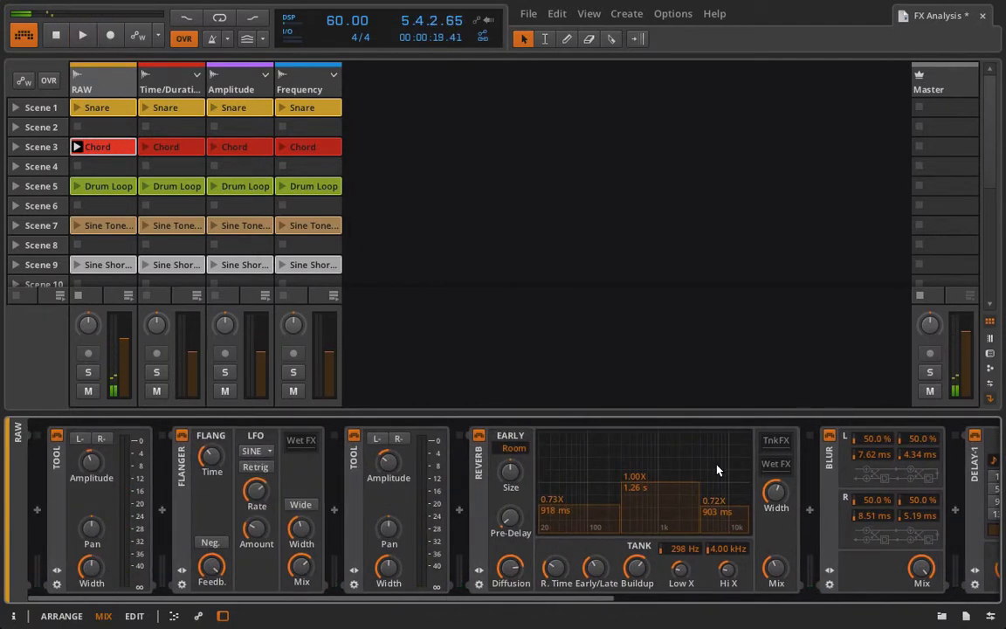
{"action": "scroll", "coordinate": [718, 469], "scroll_direction": "right", "scroll_amount": 1}
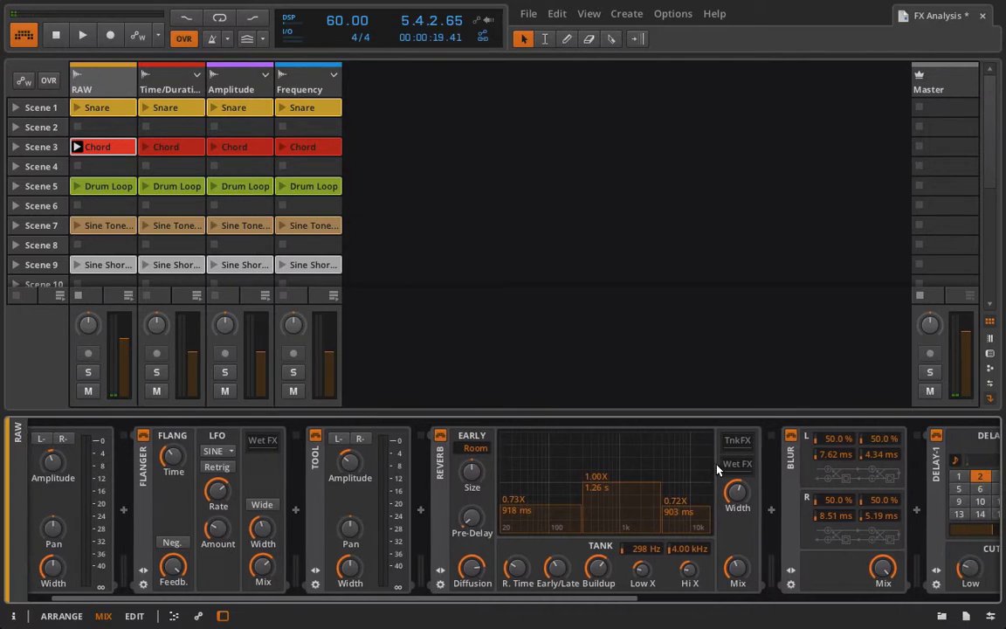
{"action": "scroll", "coordinate": [717, 470], "scroll_direction": "right", "scroll_amount": 1}
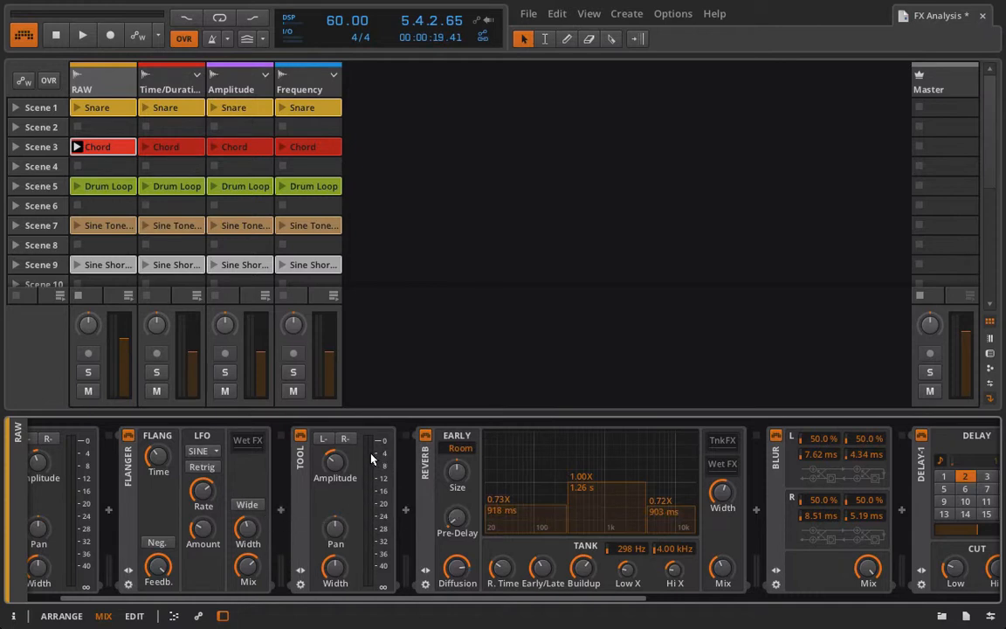
{"action": "scroll", "coordinate": [379, 476], "scroll_direction": "left", "scroll_amount": 1}
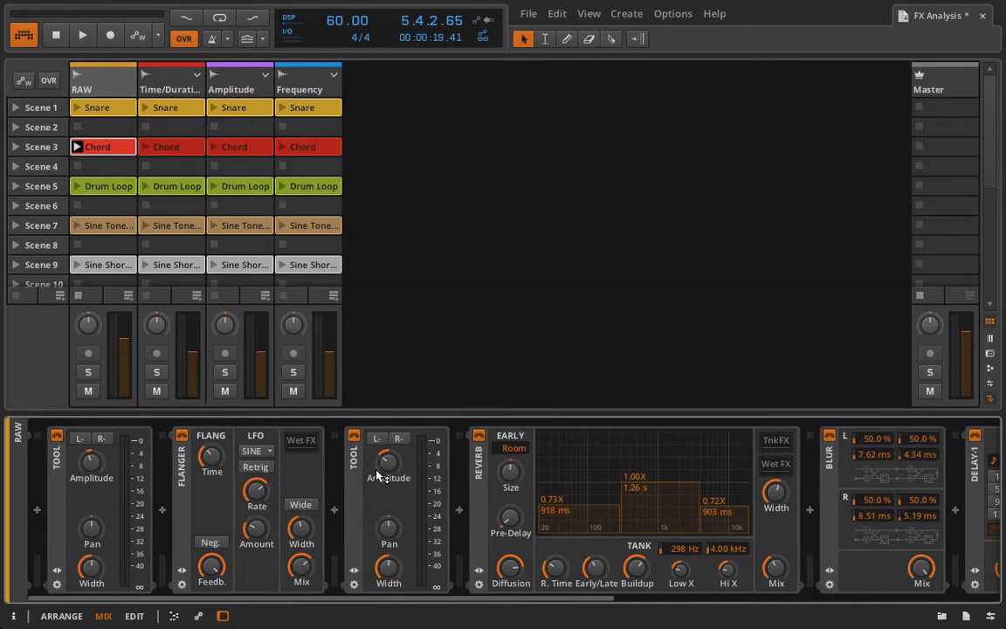
{"action": "scroll", "coordinate": [882, 569], "scroll_direction": "right", "scroll_amount": 12}
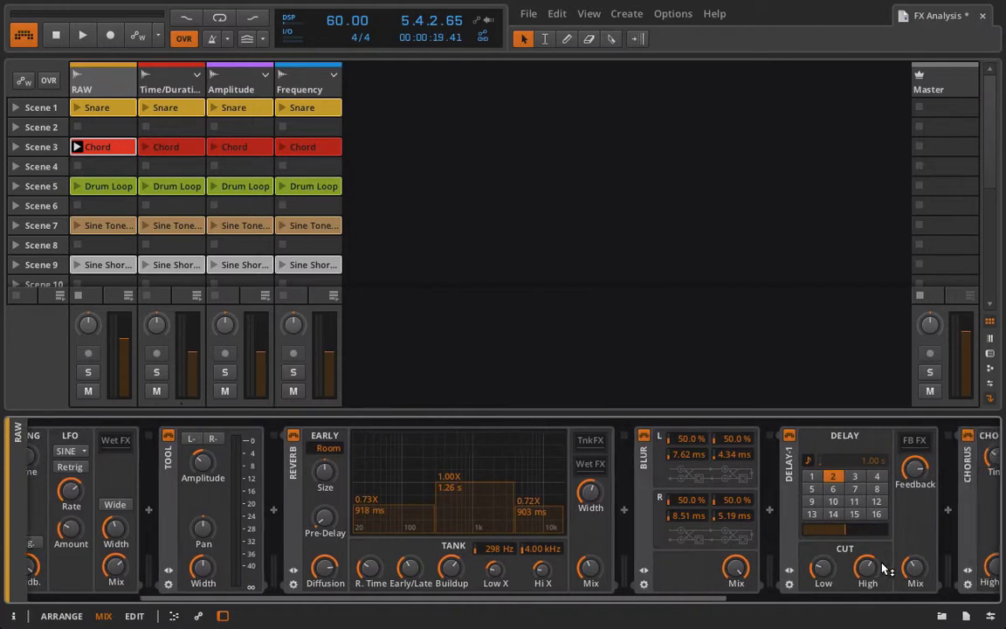